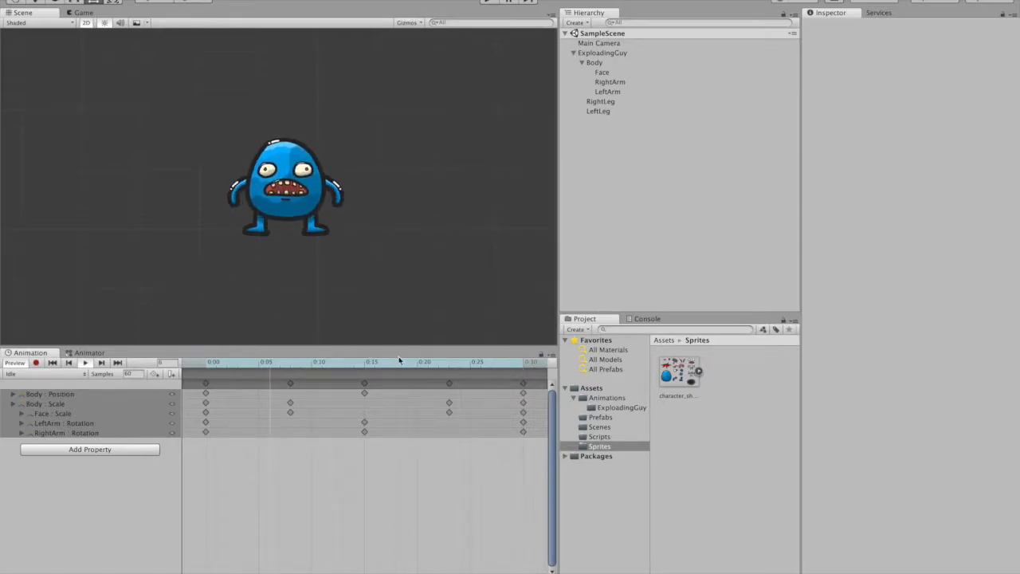
- Create a C# script named DieAfterXSeconds in the Scripts folder
click(599, 437)
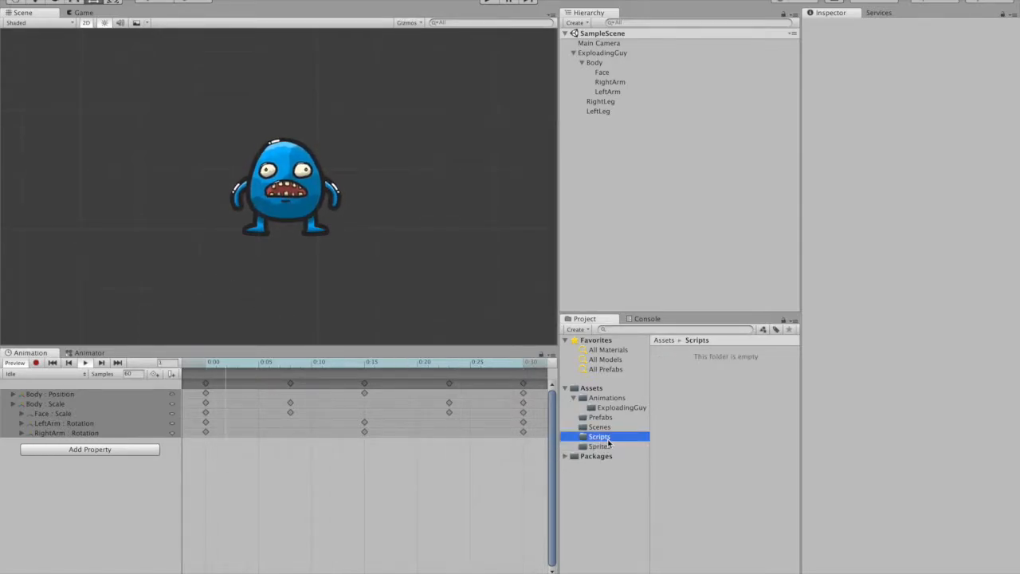
right_click(700, 410)
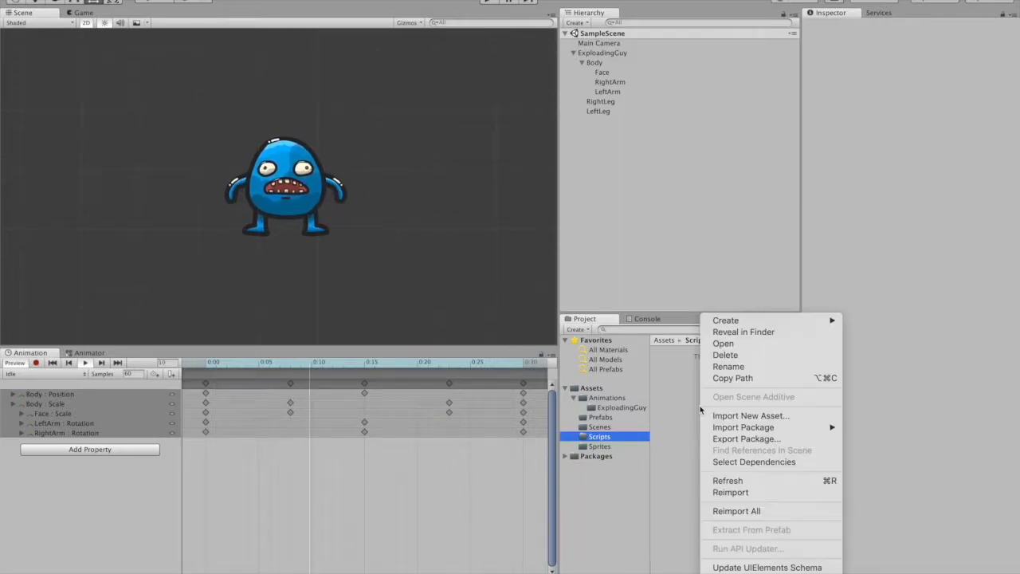
mouse_move(766, 327)
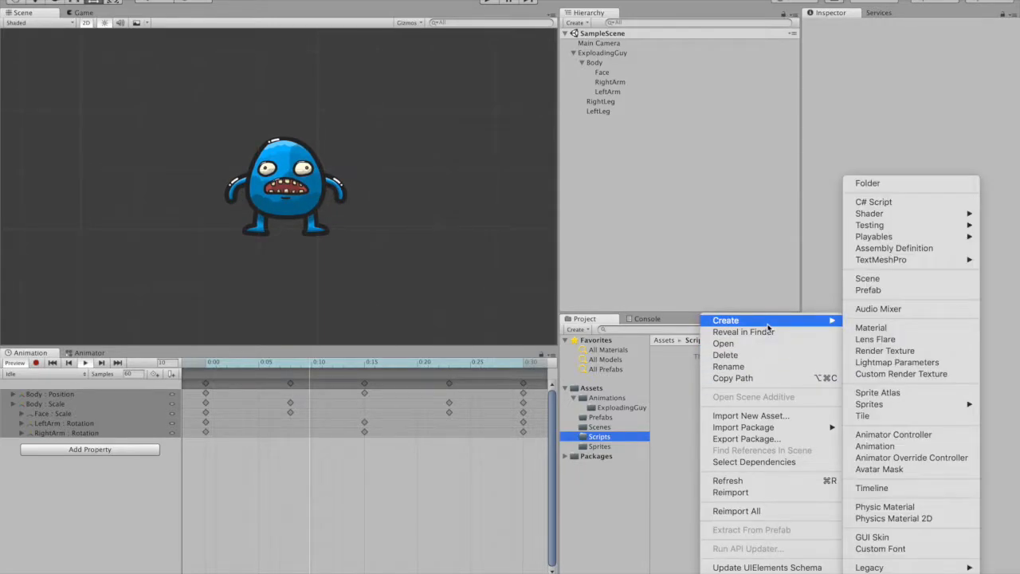
click(881, 201)
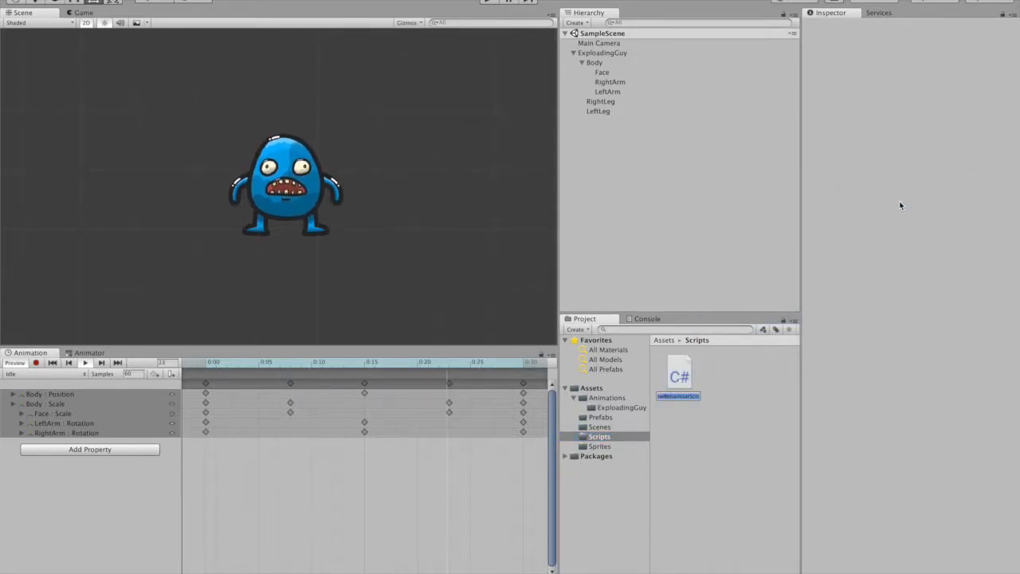
text(Die)
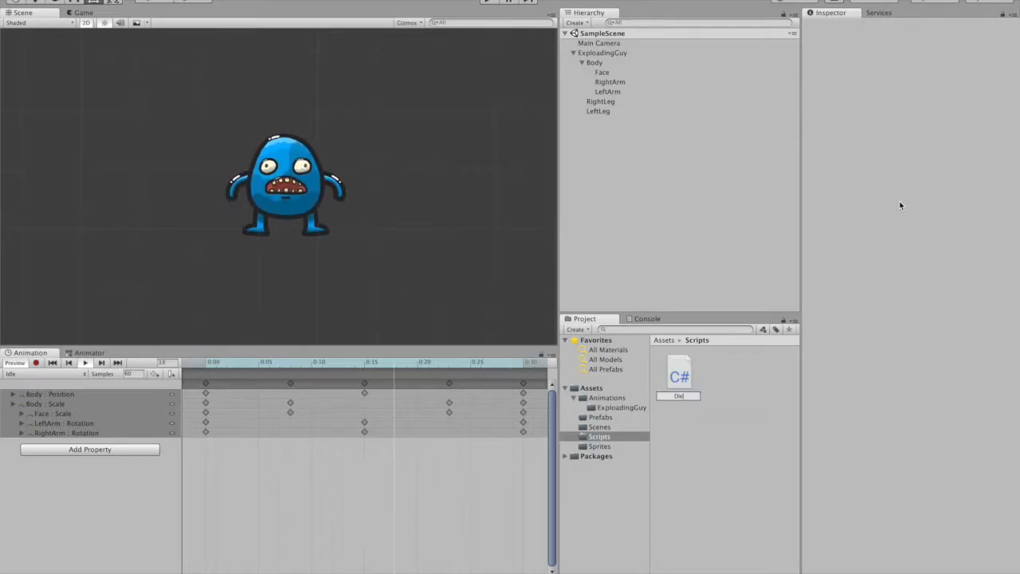
text(AfterXSeconds)
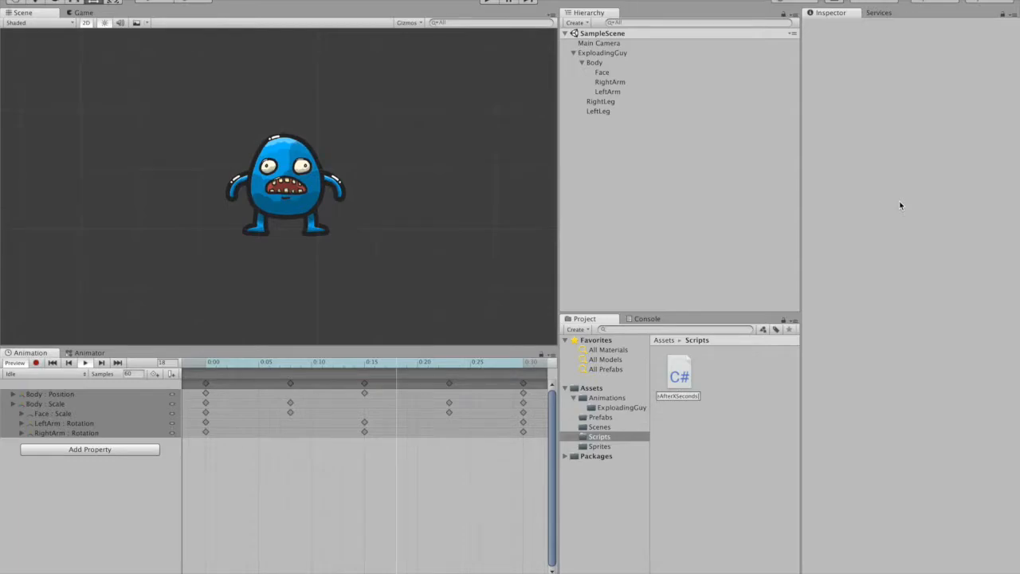
key(Return)
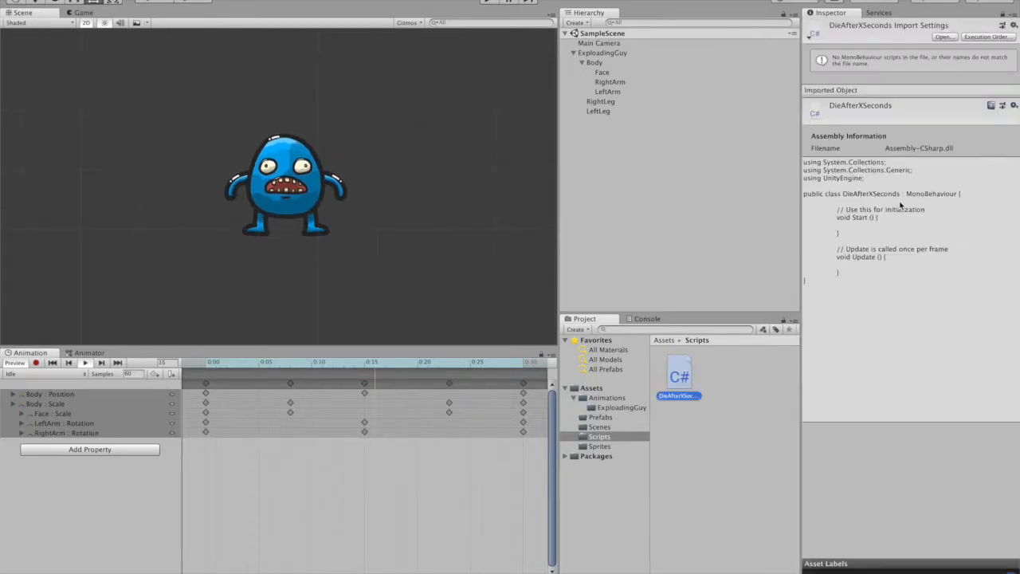
- Open the DieAfterXSeconds script for editing and declare a public float deathTime at the start of the class
double_click(676, 376)
click(277, 101)
text(public float deathTime;)
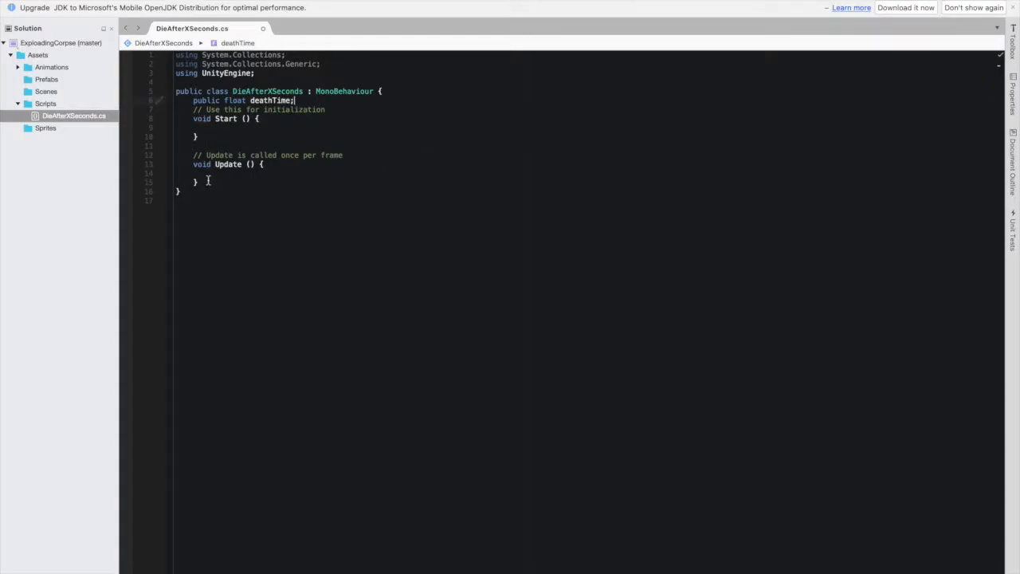
- Replace the Update method and its comment with an empty IEnumerator Death() method
drag(207, 182, 174, 155)
key(BackSpace)
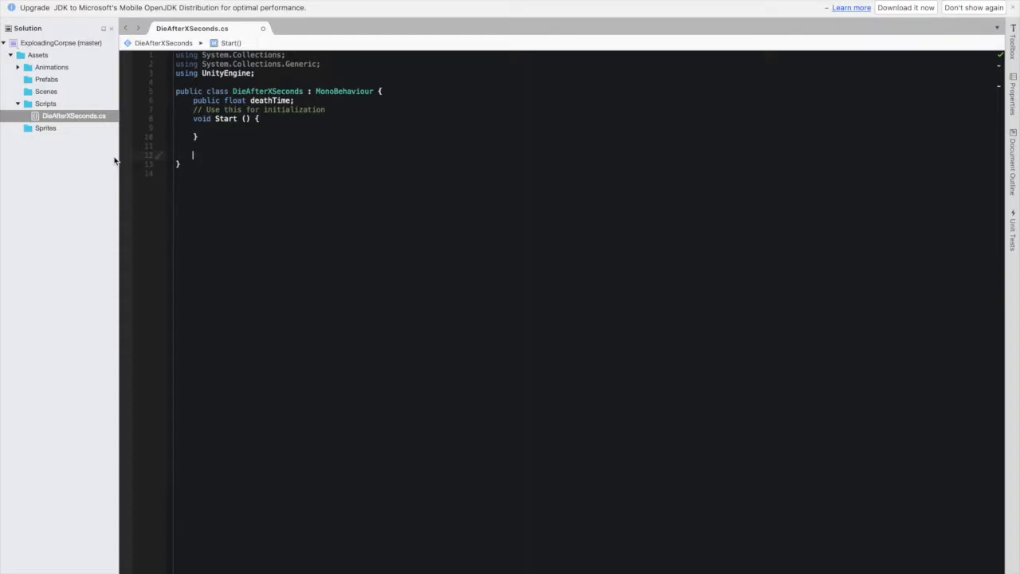
text(I)
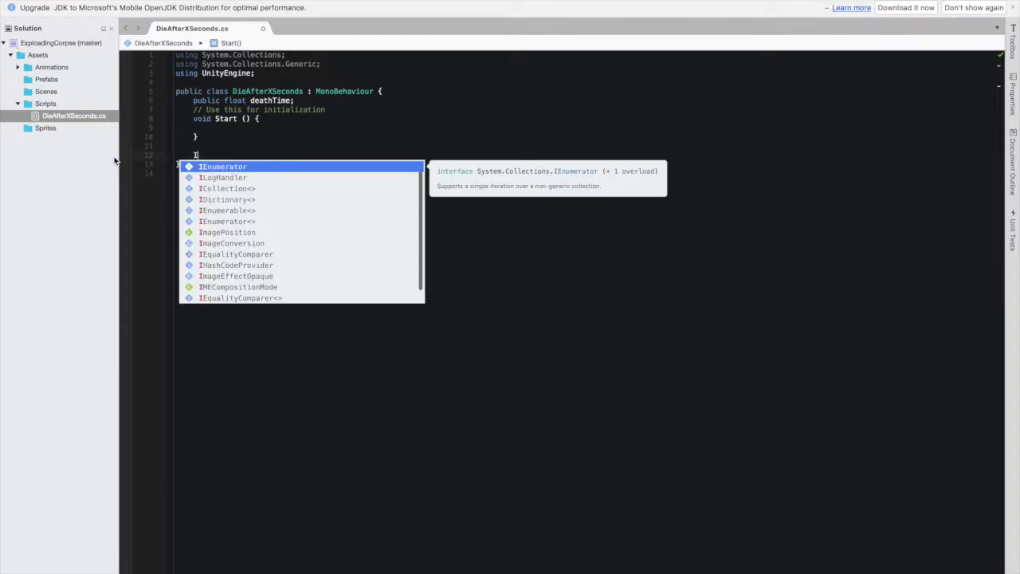
text(Enumerator Death())
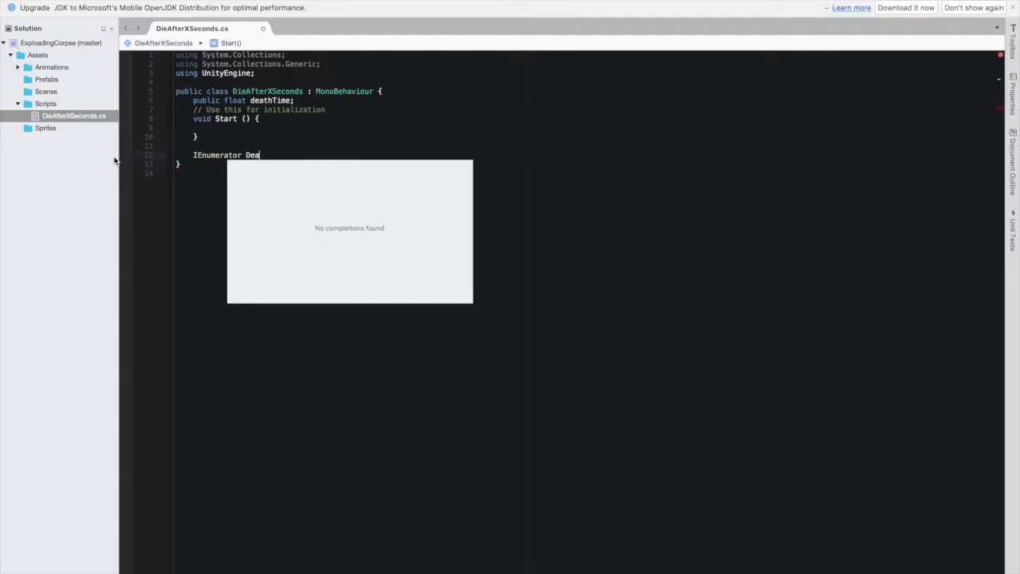
key(Return)
text({)
key(Return)
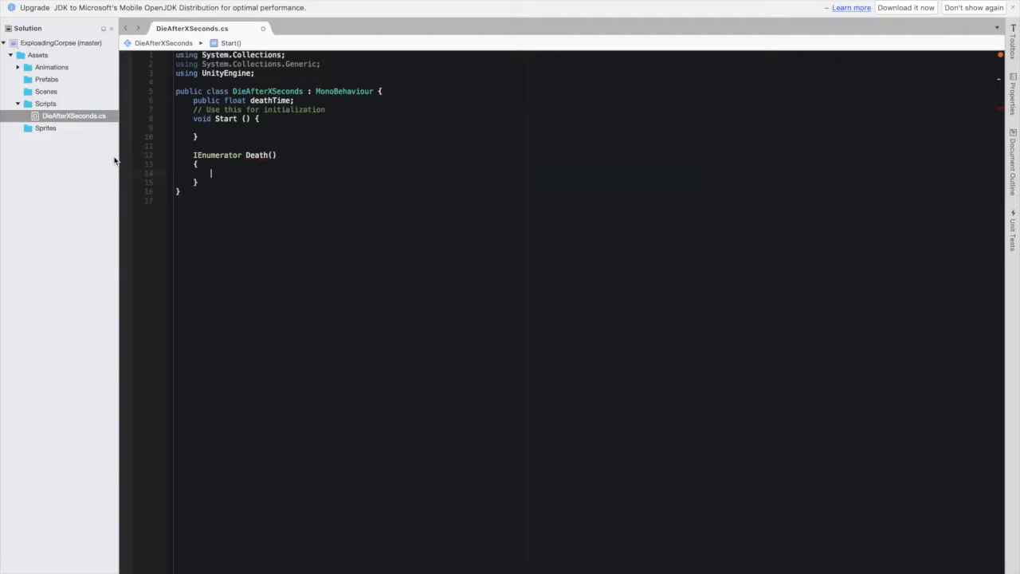
- Make the Death coroutine wait with "yield return new WaitForSeconds(deathTime);"
text(yield retu)
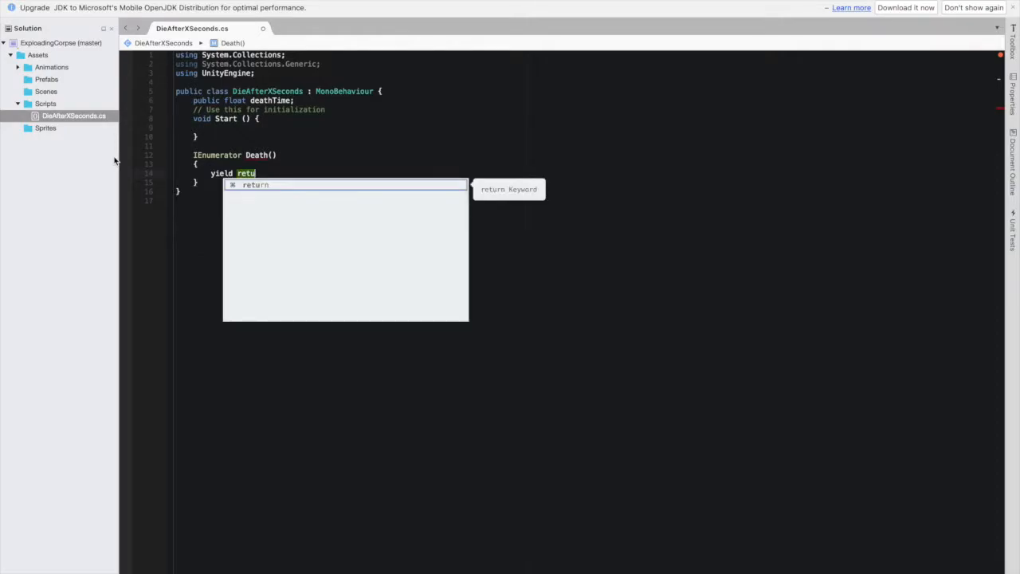
key(BackSpace)
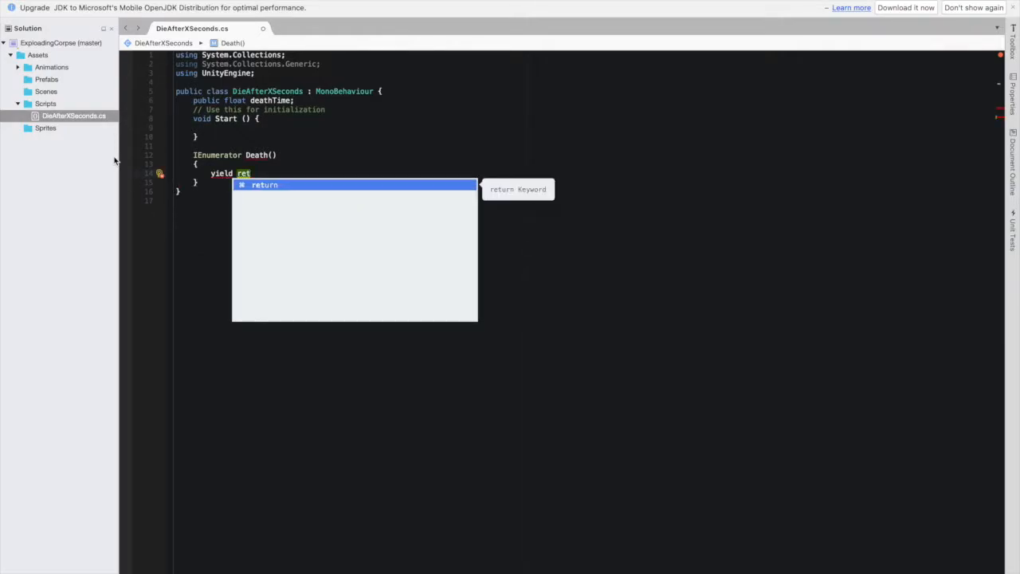
text(urn new WaitF)
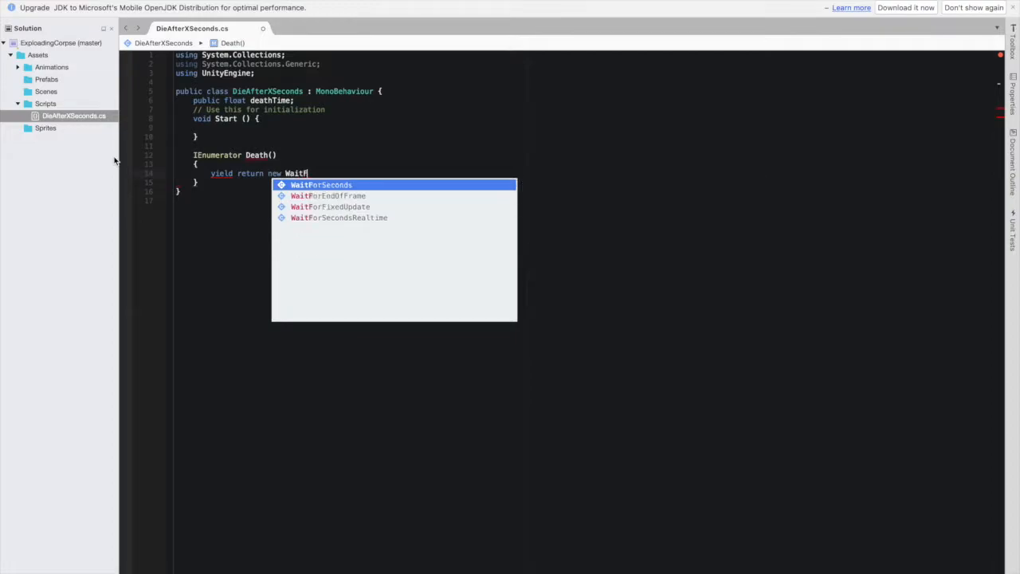
text(orSeconds(deathT)
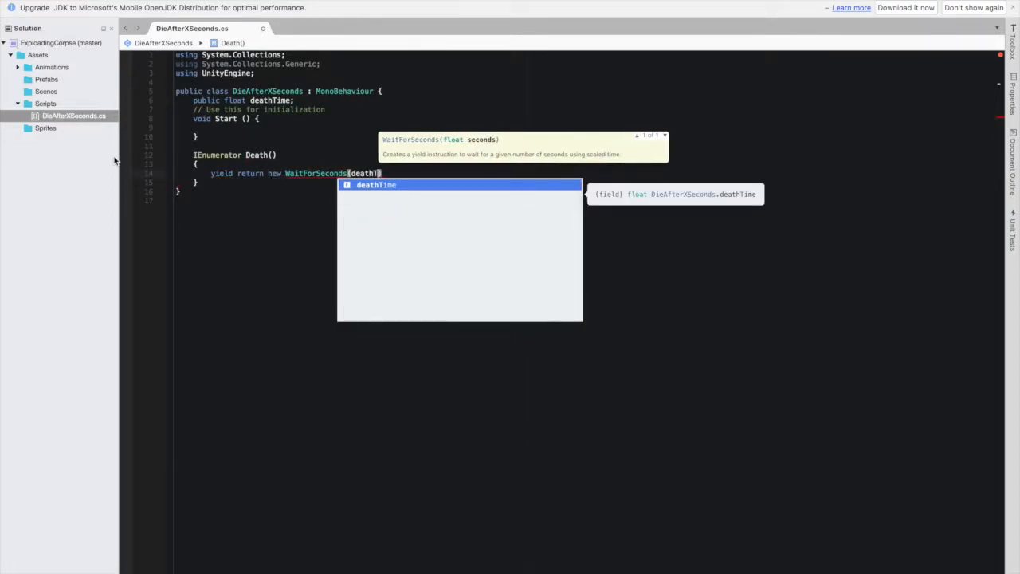
key(Return)
text(;)
key(Return)
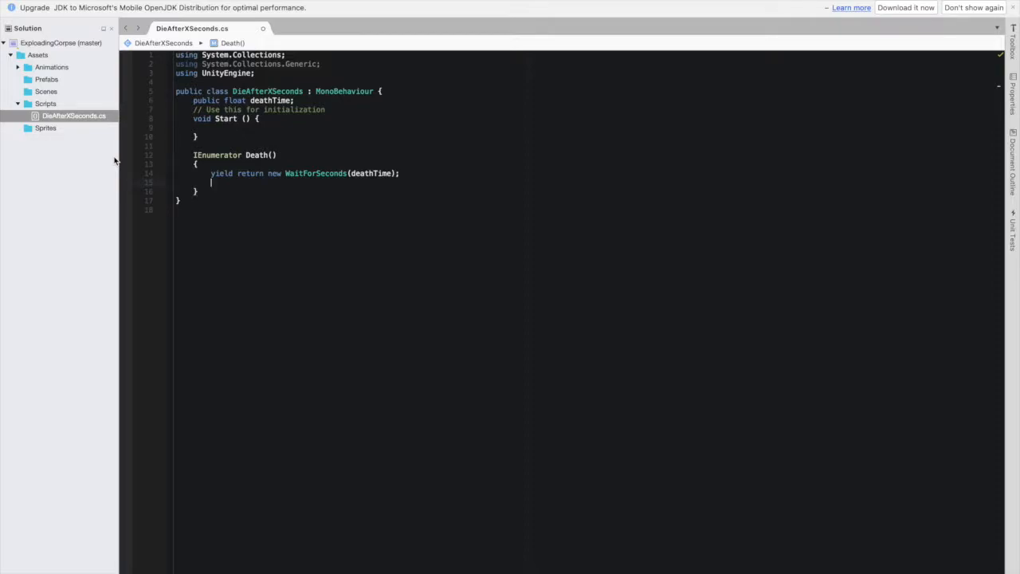
- Add "Destroy(gameObject);" after the wait in the Death coroutine
text(Destroy(gameO)
key(Return)
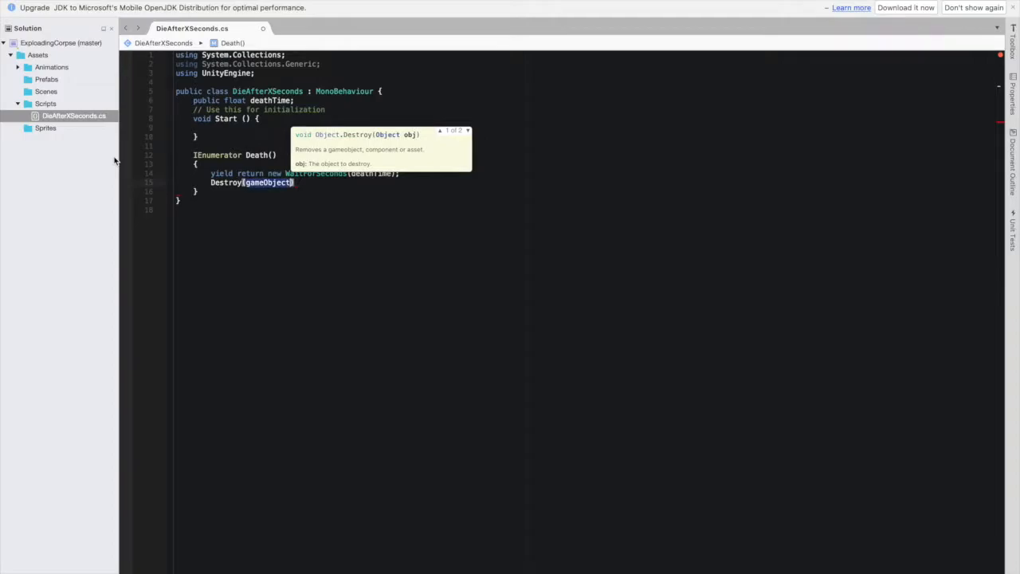
text();)
- Launch the coroutine from the Start method with "StartCoroutine(Death());"
key(Up)
key(Up)
key(Up)
key(Up)
key(Up)
key(Up)
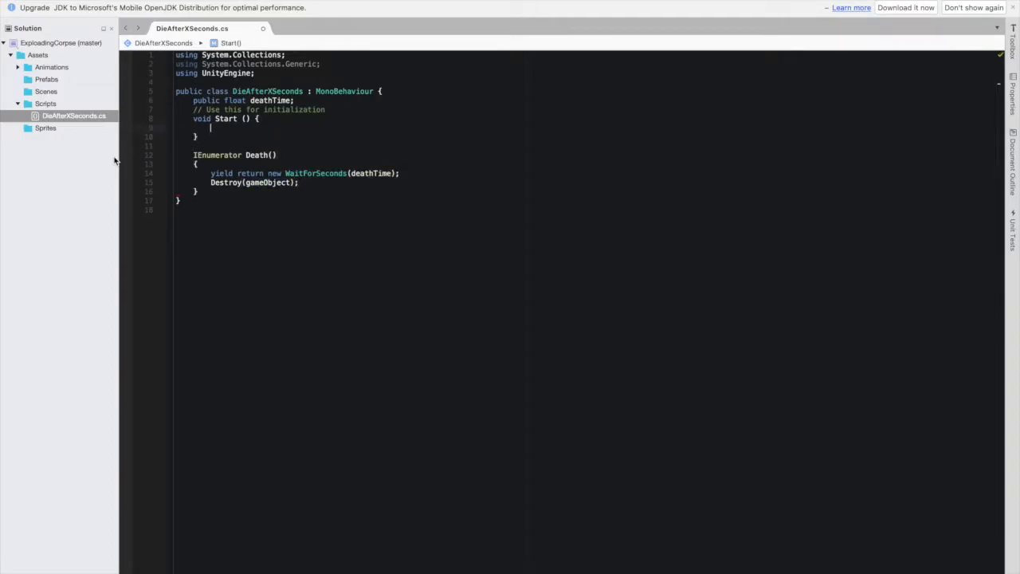
text(StartCoroutine(Death());)
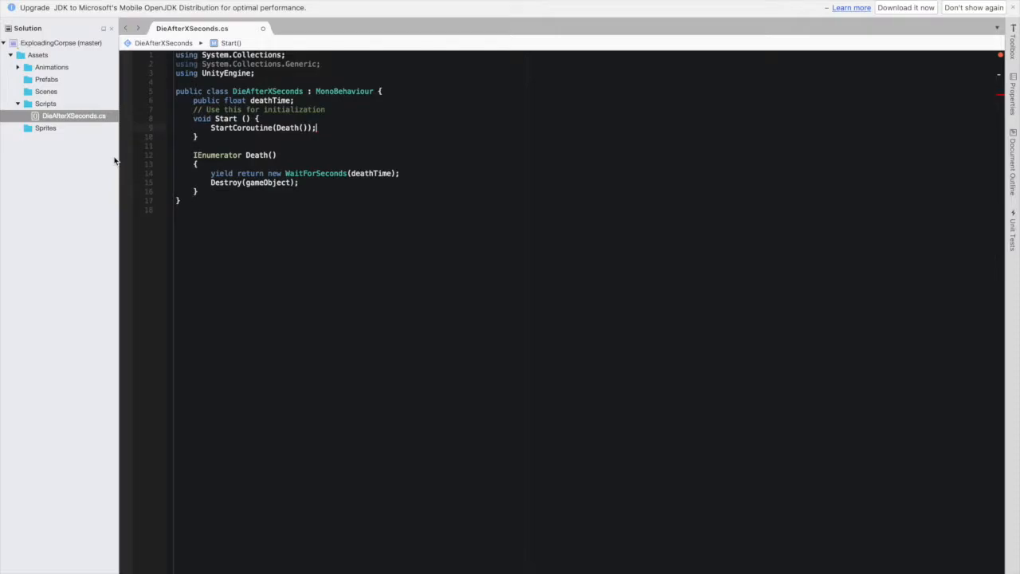
- Delete the "Use this for initialization" comment above the Start method
key(Up)
key(Up)
key(shift+Home)
key(shift+Home)
key(BackSpace)
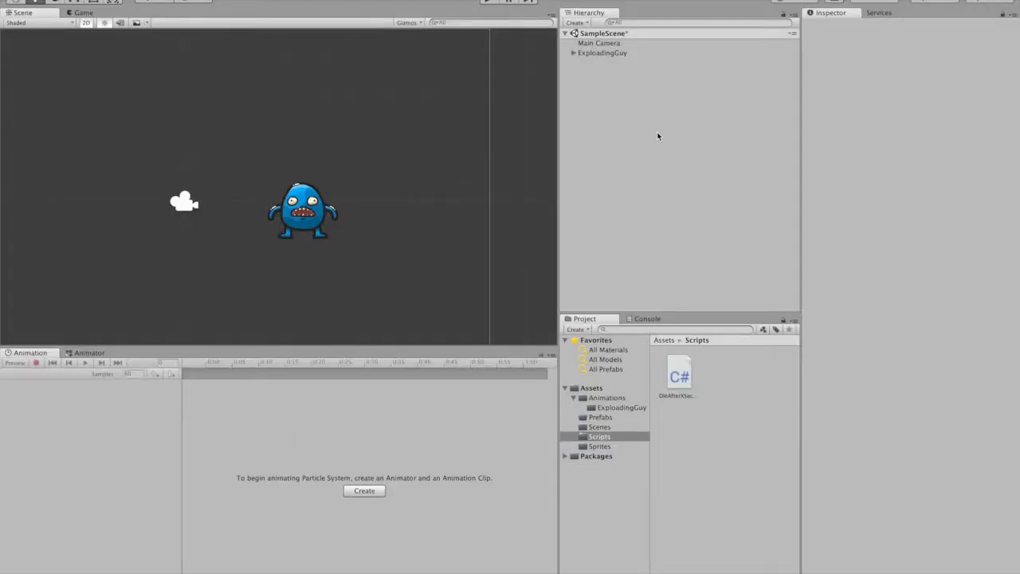
- Add a Particle System to the scene and move it onto the blue character, at about X 3.44, Y -0.11
click(583, 23)
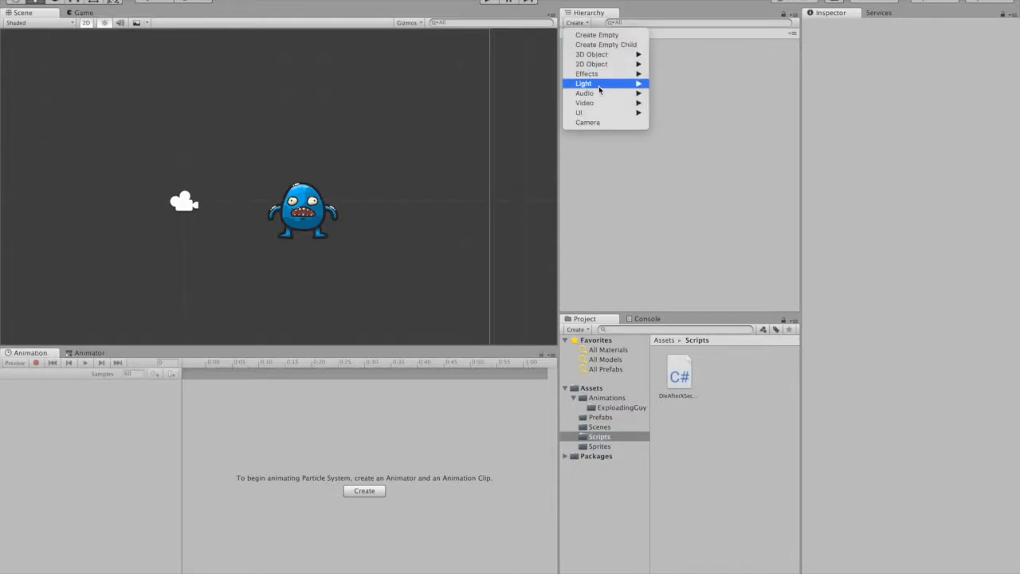
mouse_move(598, 73)
click(677, 73)
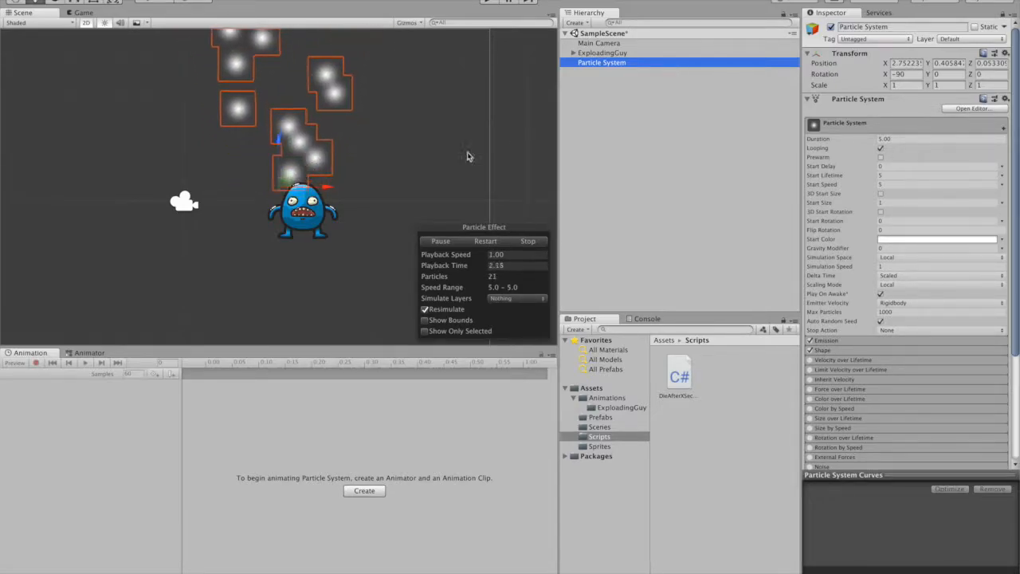
drag(325, 186, 348, 197)
drag(302, 143, 301, 161)
- Turn off Looping for the particle system and set its Duration to 0.1
click(881, 149)
click(881, 149)
click(905, 139)
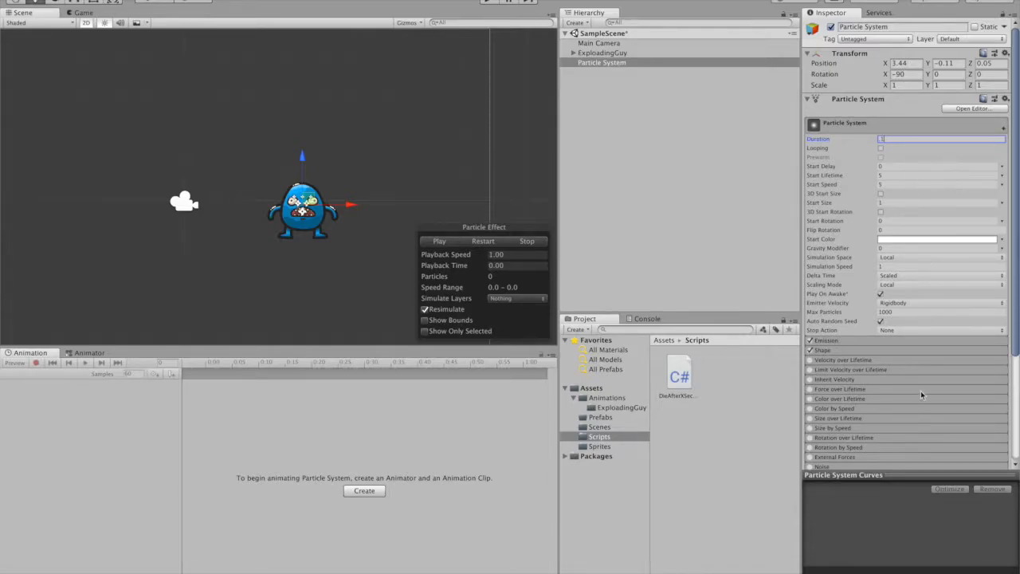
- Set the particle system's Renderer material to Sprites-Default
scroll(922, 395, down, 5)
click(827, 399)
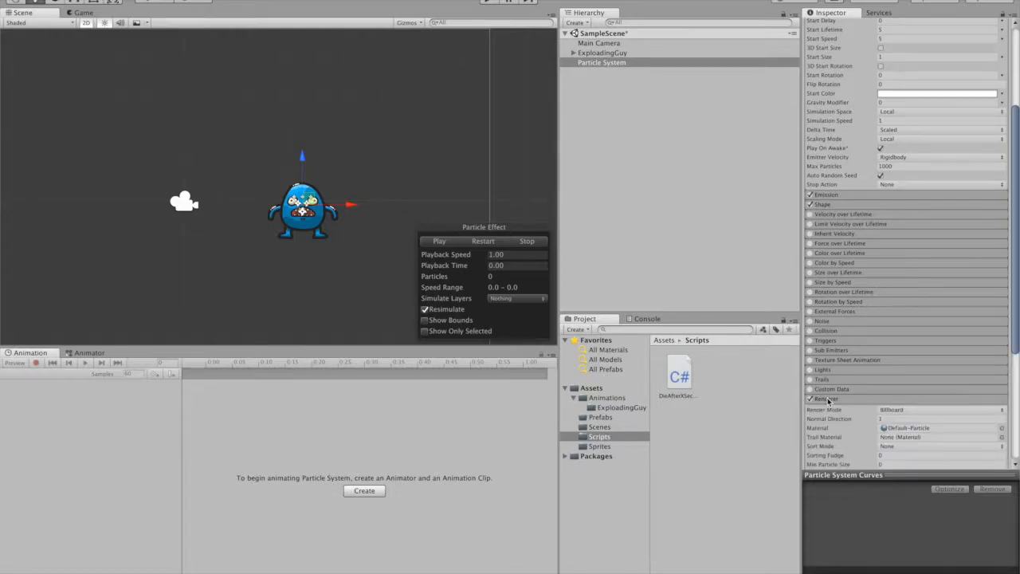
scroll(917, 359, down, 5)
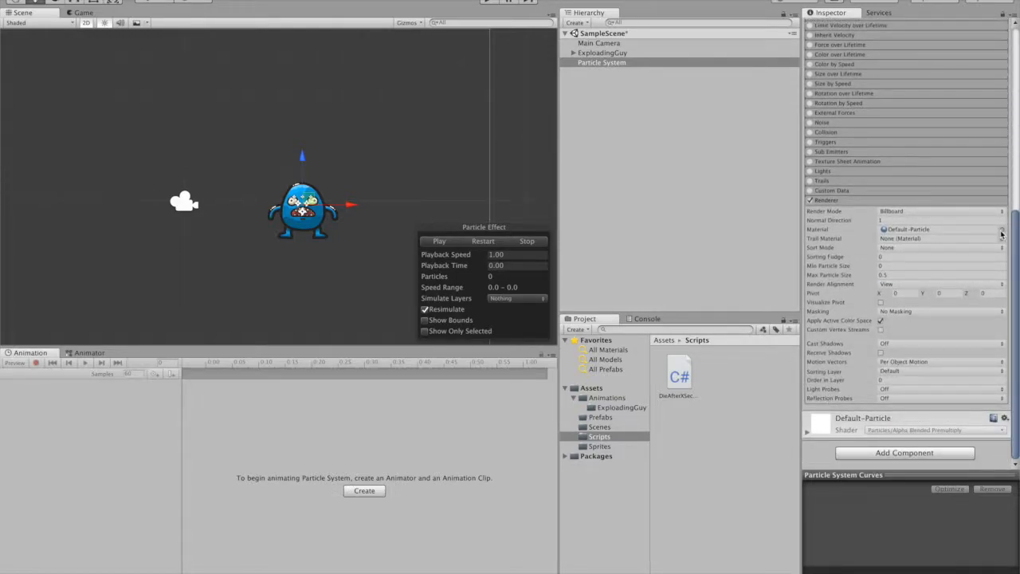
click(1002, 232)
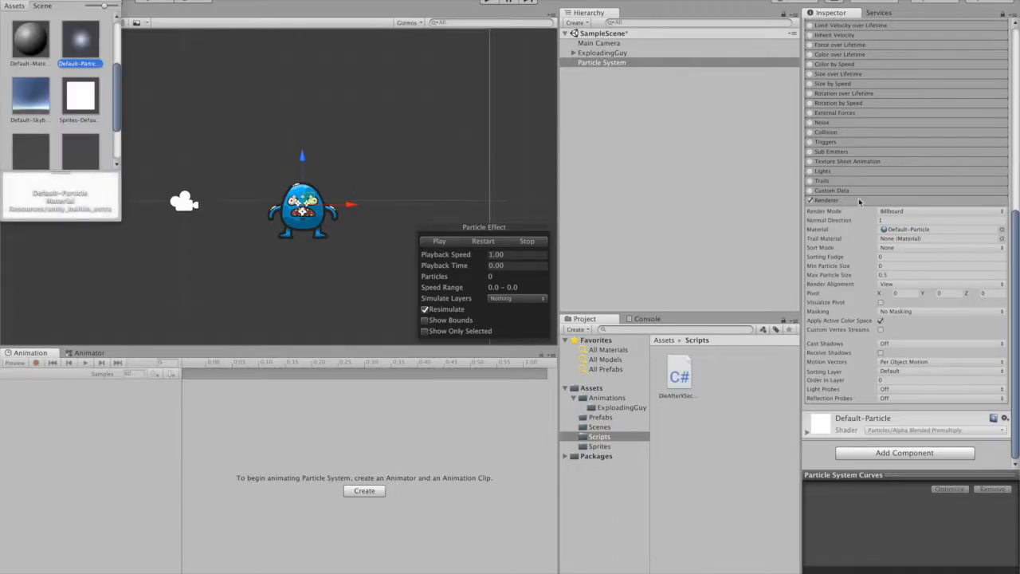
double_click(77, 99)
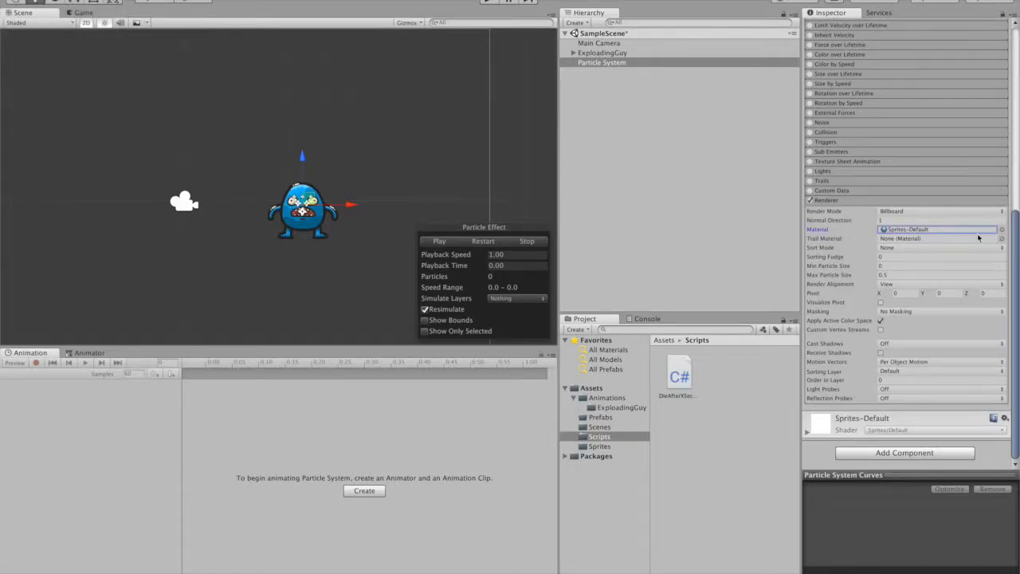
- Enable Texture Sheet Animation in Sprites mode and assign the round red sprite character_sheet_1
click(811, 162)
click(837, 161)
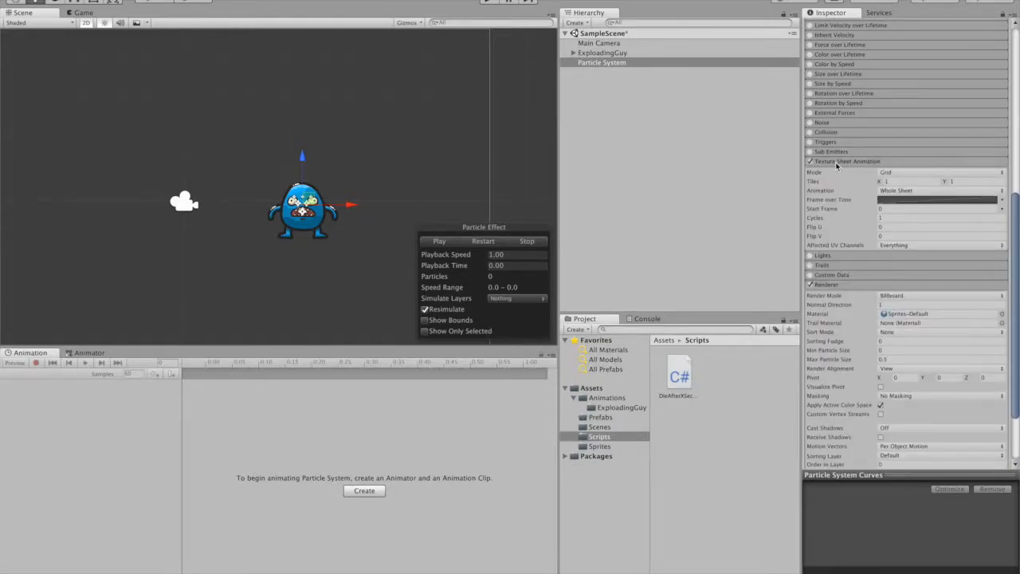
click(934, 173)
click(915, 182)
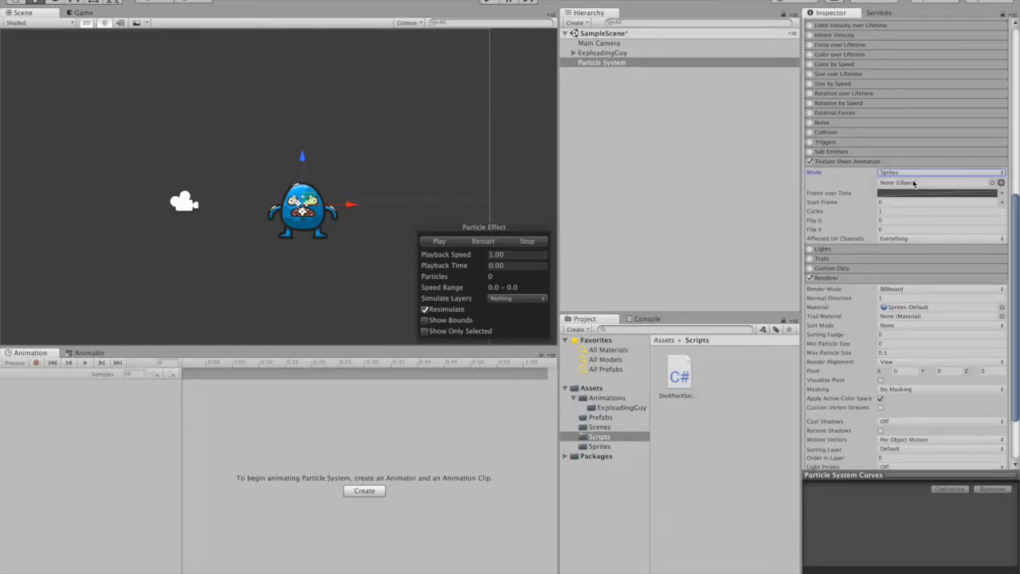
click(1001, 182)
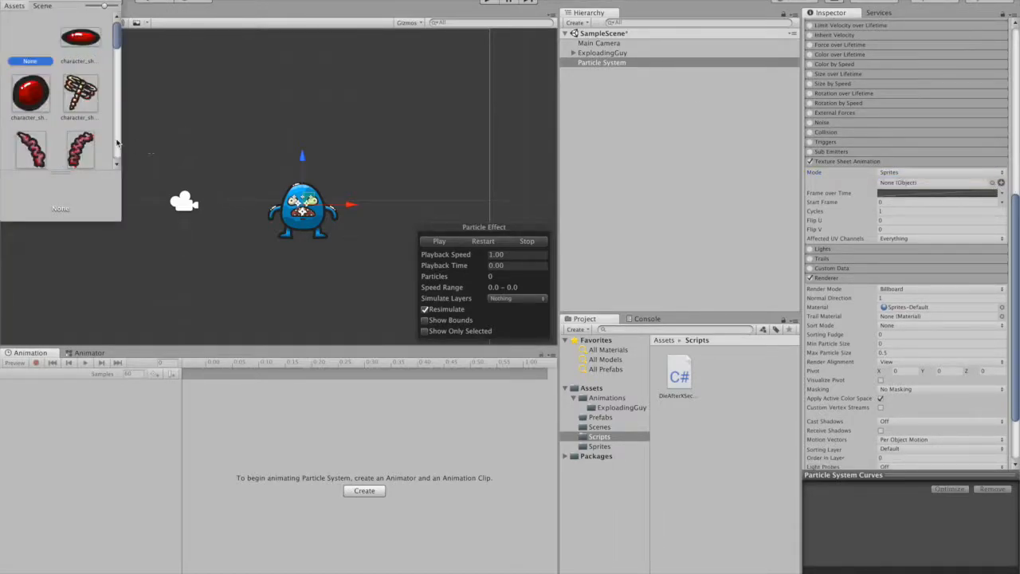
double_click(28, 102)
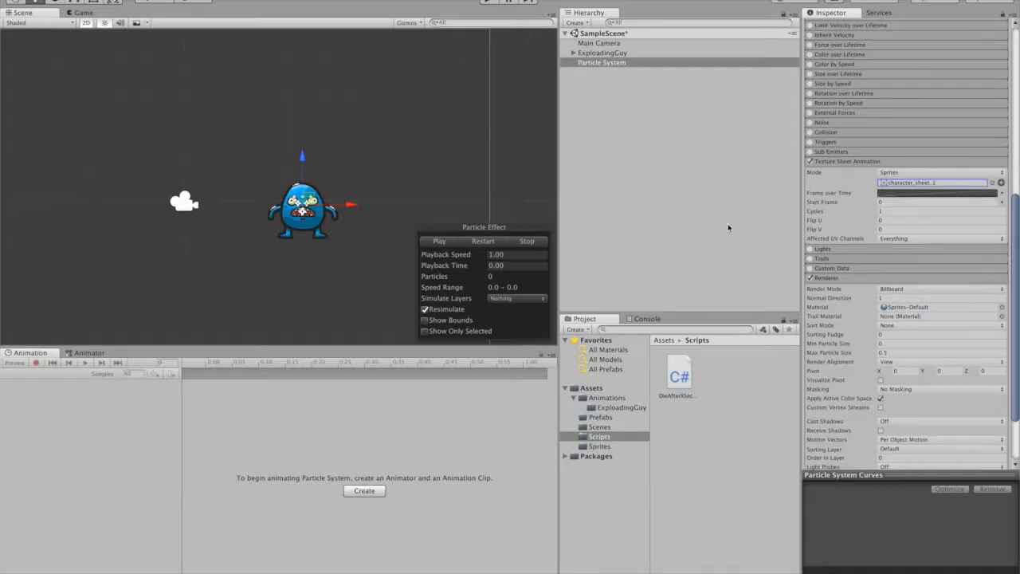
- Set the particle system's Shape to Edge with a Radius of 0.1 and Randomize Direction of 0.3
scroll(907, 209, up, 10)
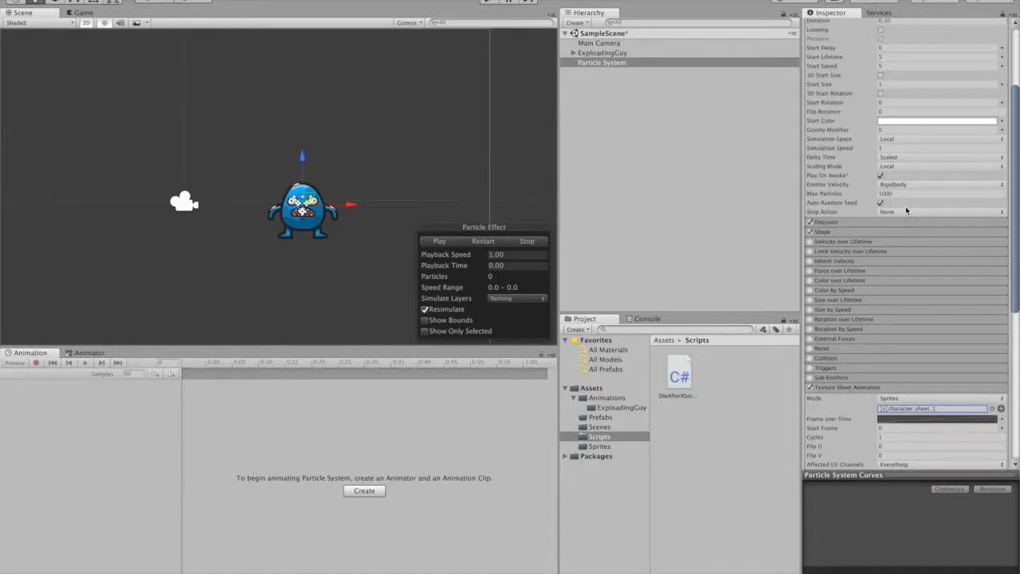
click(835, 233)
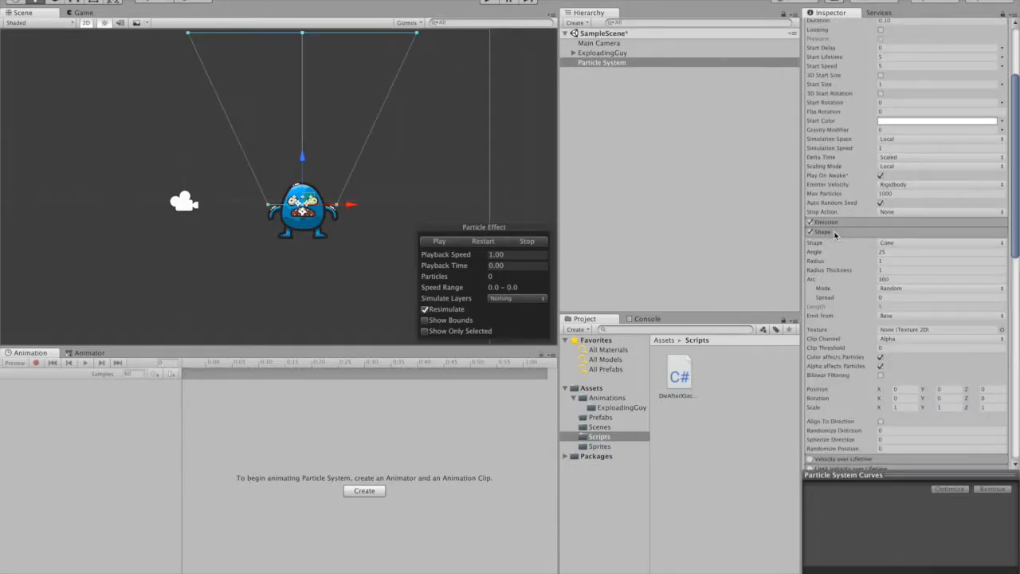
click(905, 244)
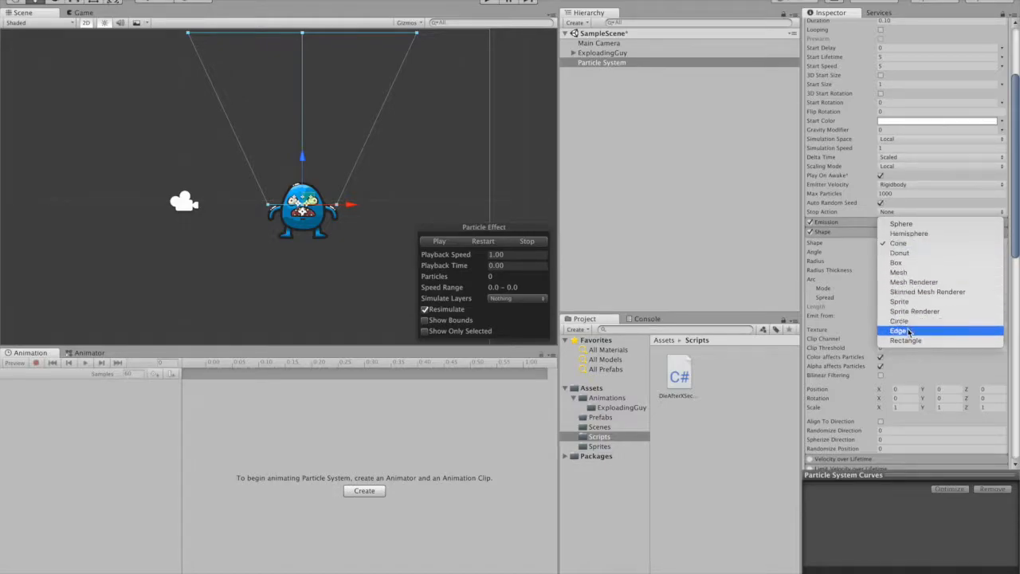
click(906, 330)
click(898, 252)
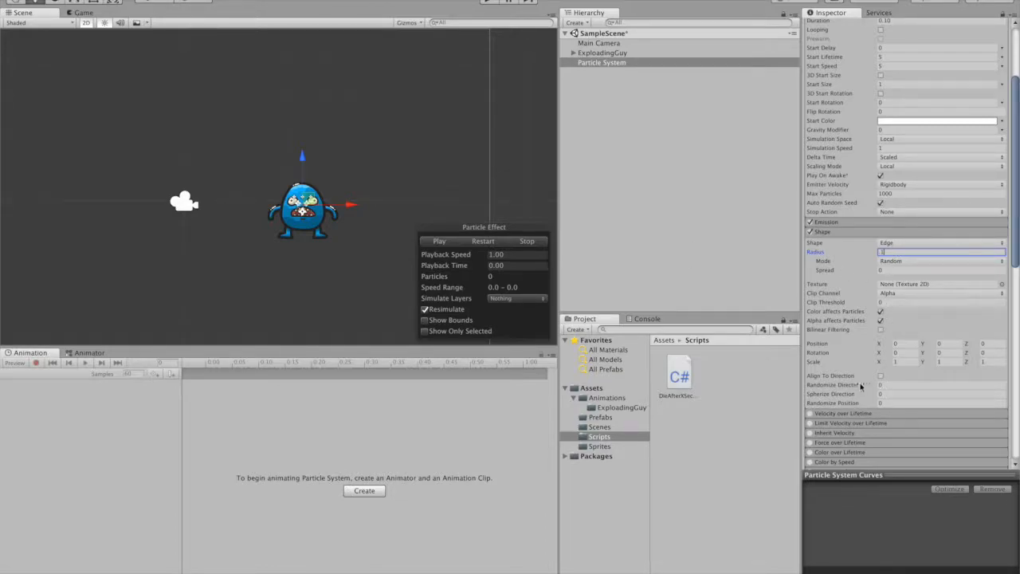
text(0.1)
click(893, 385)
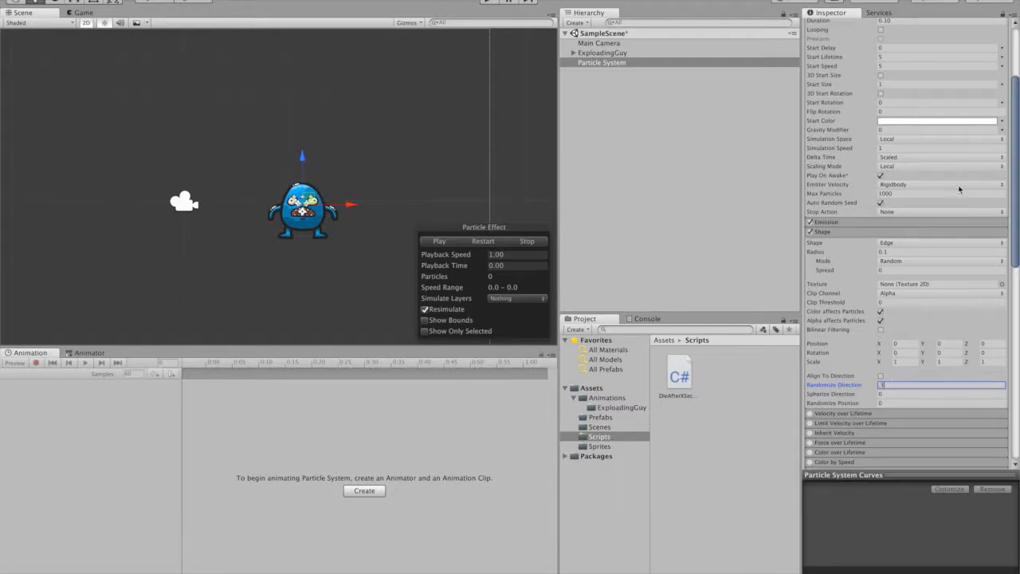
- Set the particle system's X rotation to 0 and preview the effect
scroll(955, 126, up, 5)
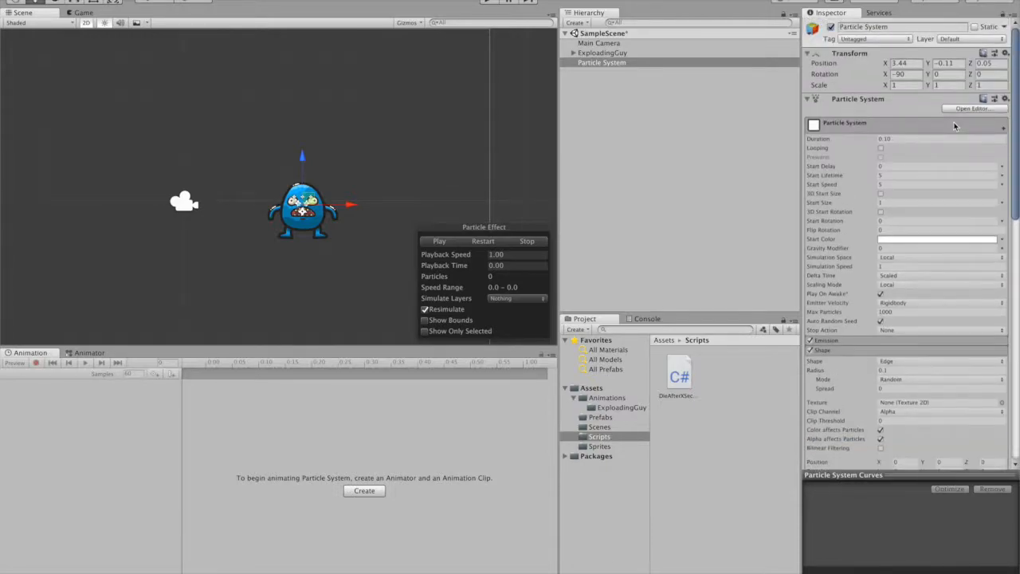
click(901, 73)
text(0)
click(445, 243)
- Add an Emission burst with a count Random Between Two Constants, 10 and 20, and preview the effect
click(827, 342)
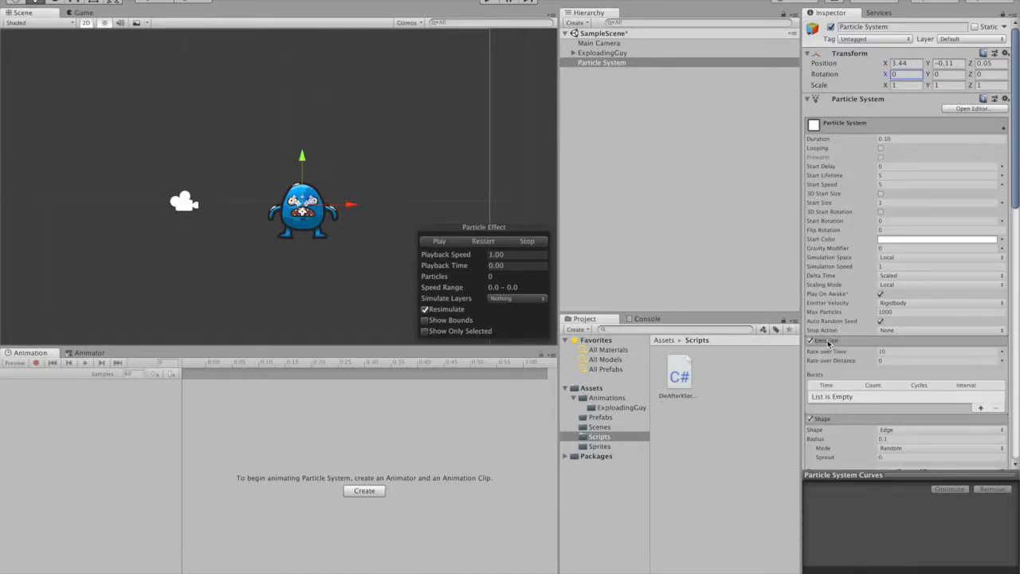
scroll(950, 409, down, 5)
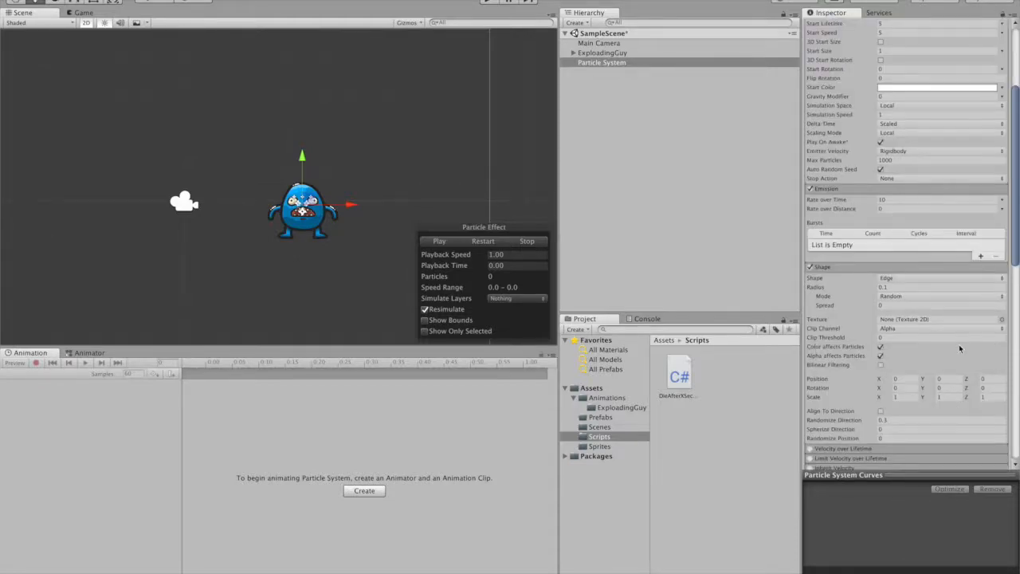
click(981, 257)
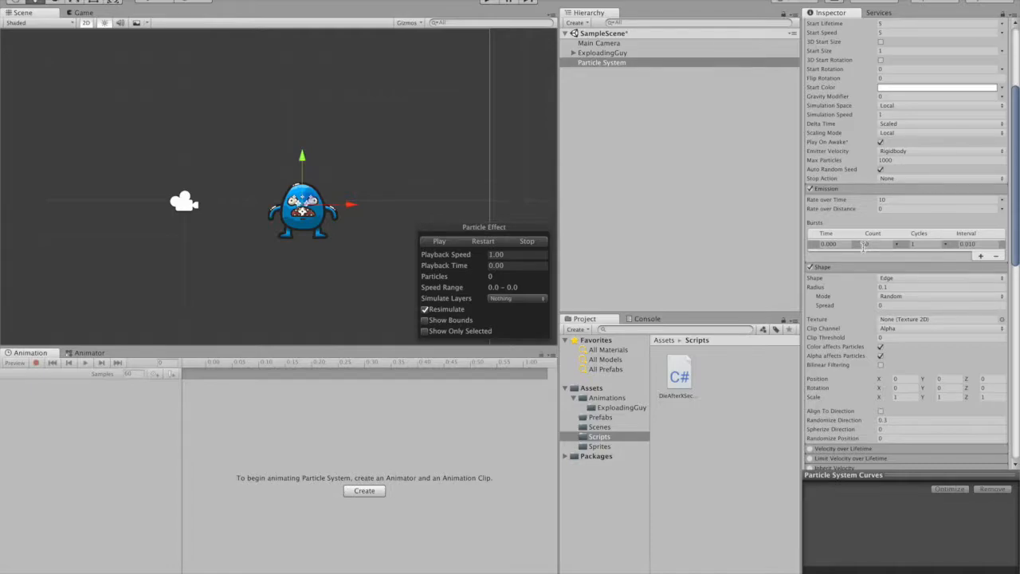
click(898, 245)
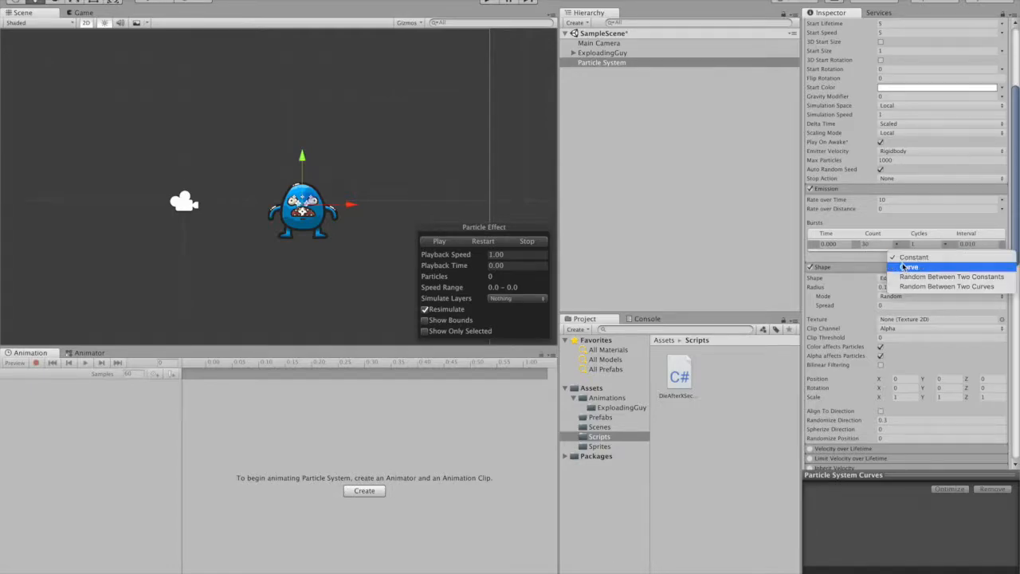
click(920, 278)
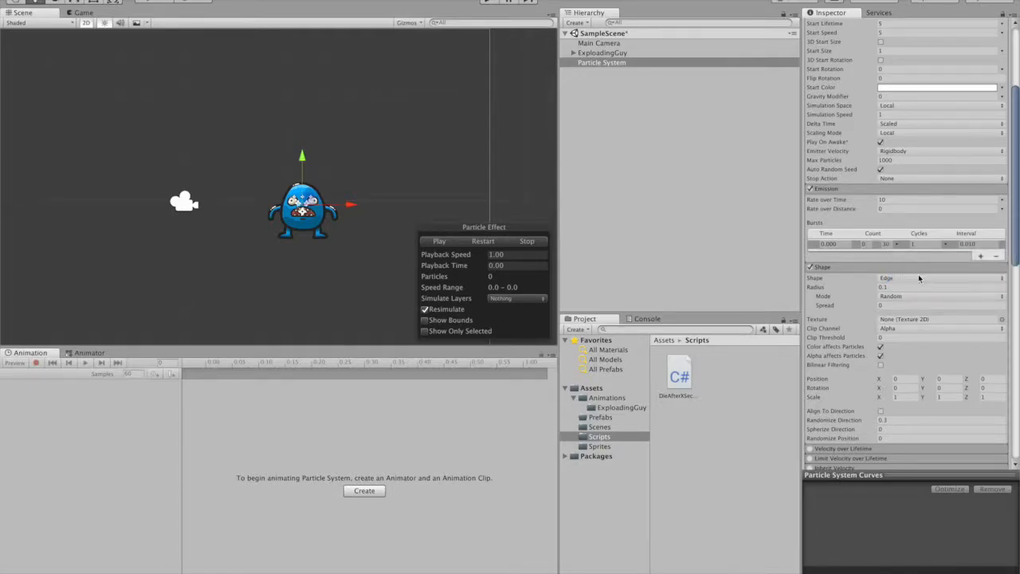
click(870, 244)
key(Tab)
click(445, 242)
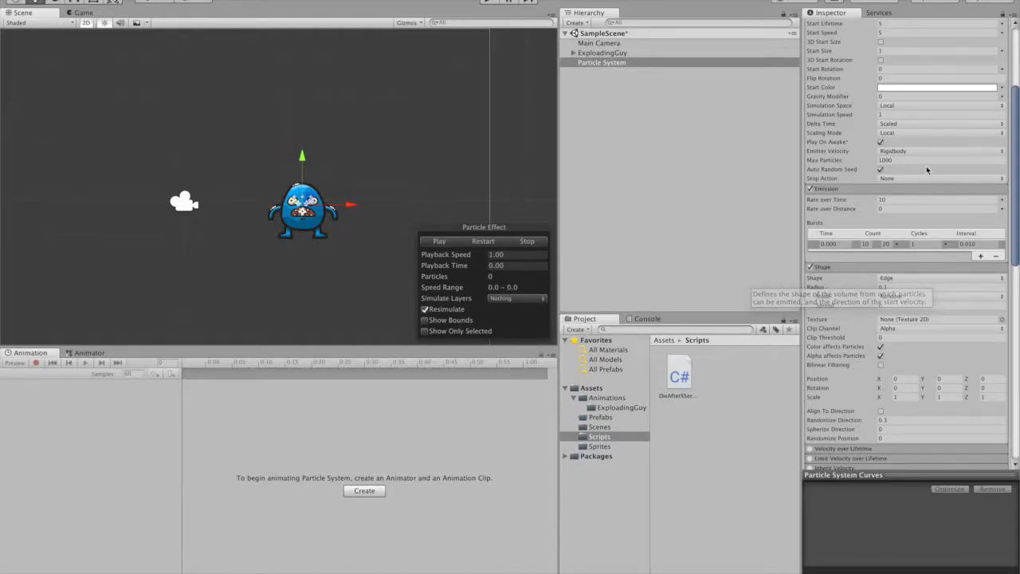
- Set the particle system's Gravity Modifier to 1 and play the effect
click(889, 96)
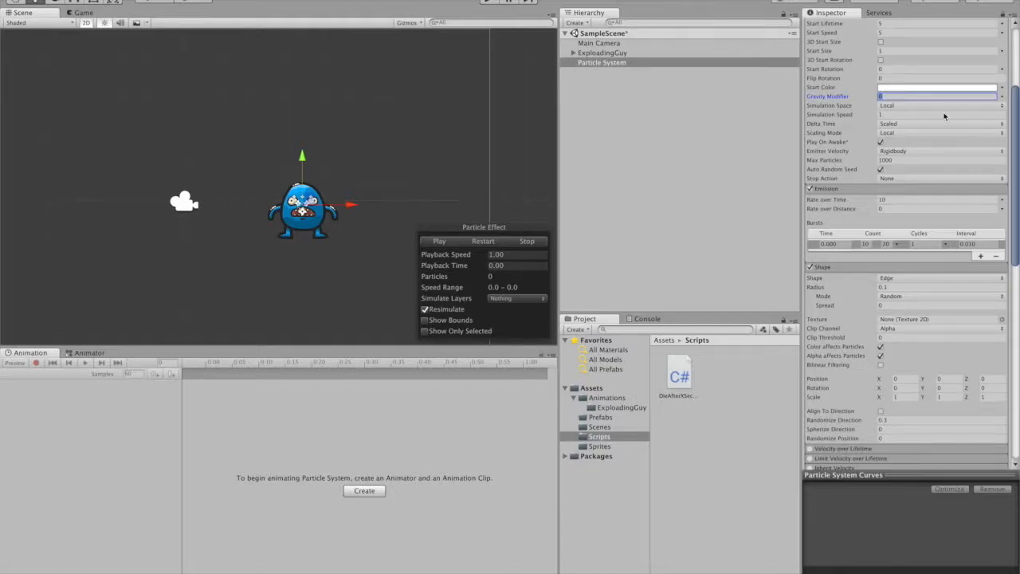
text(1)
scroll(959, 168, up, 3)
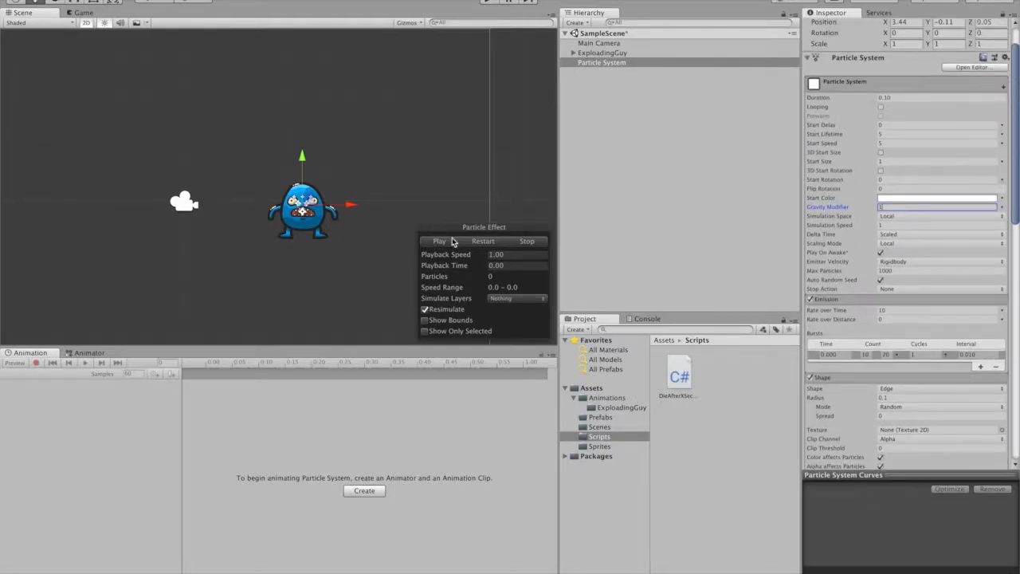
click(439, 241)
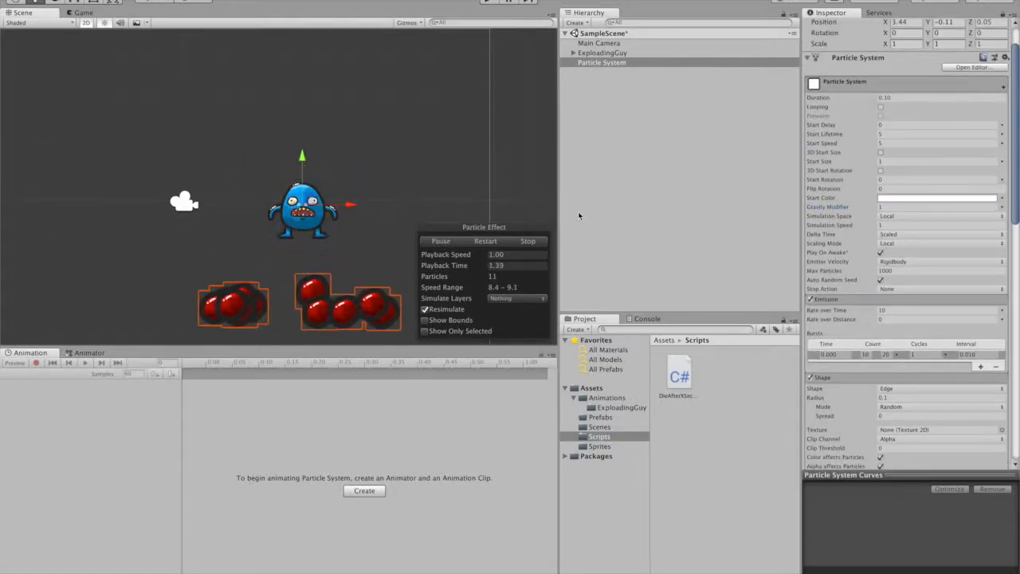
- Set Start Lifetime to random between 1 and 1.5 and Start Speed to random between 5 and 10
scroll(835, 175, up, 2)
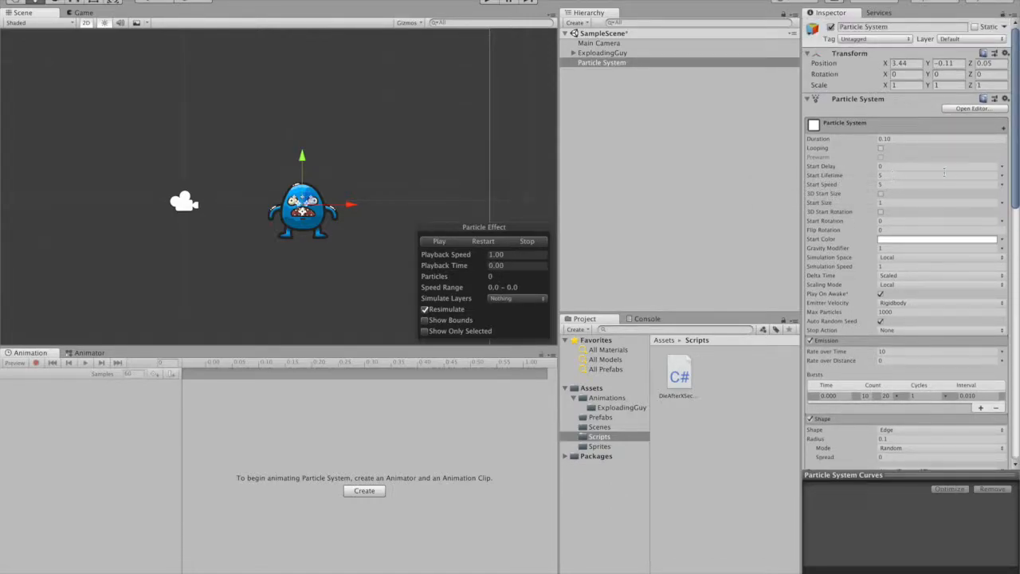
click(1002, 177)
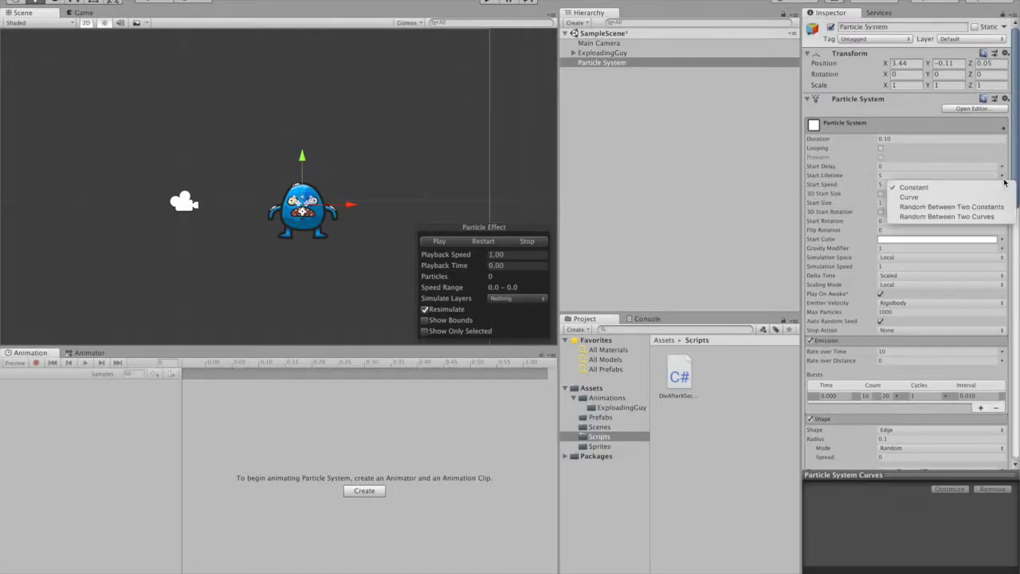
click(968, 208)
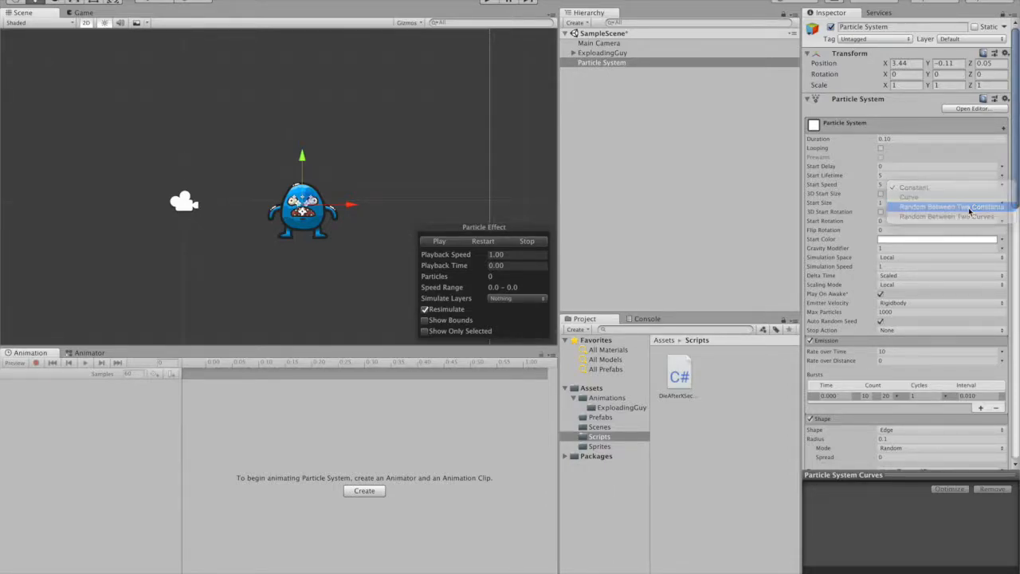
click(896, 174)
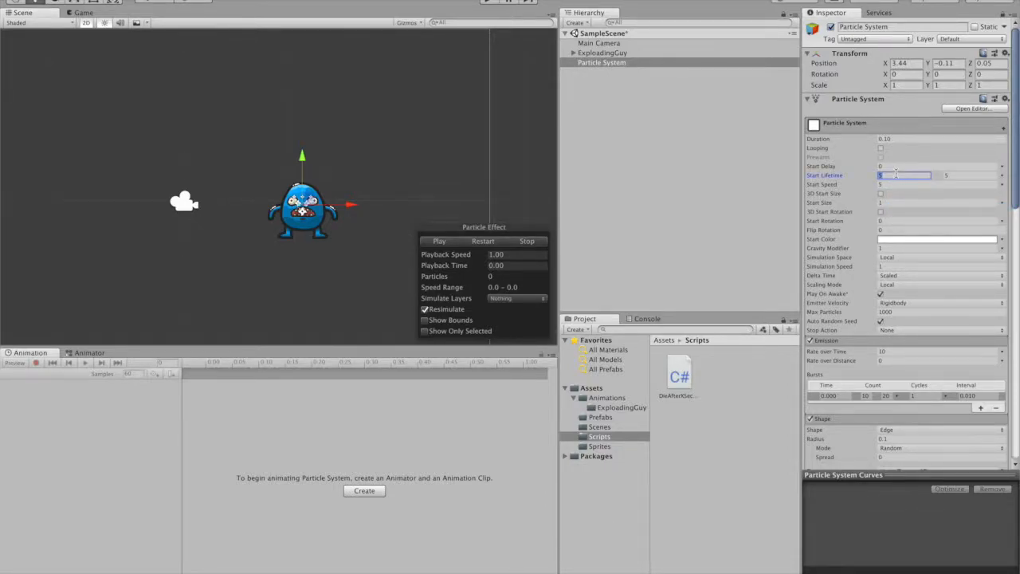
click(970, 177)
click(1003, 185)
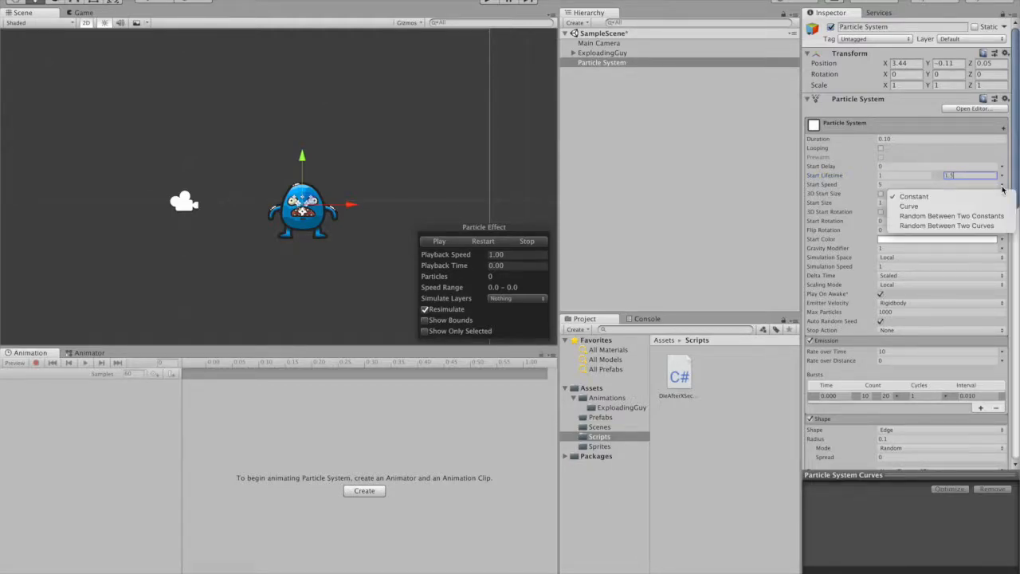
click(961, 216)
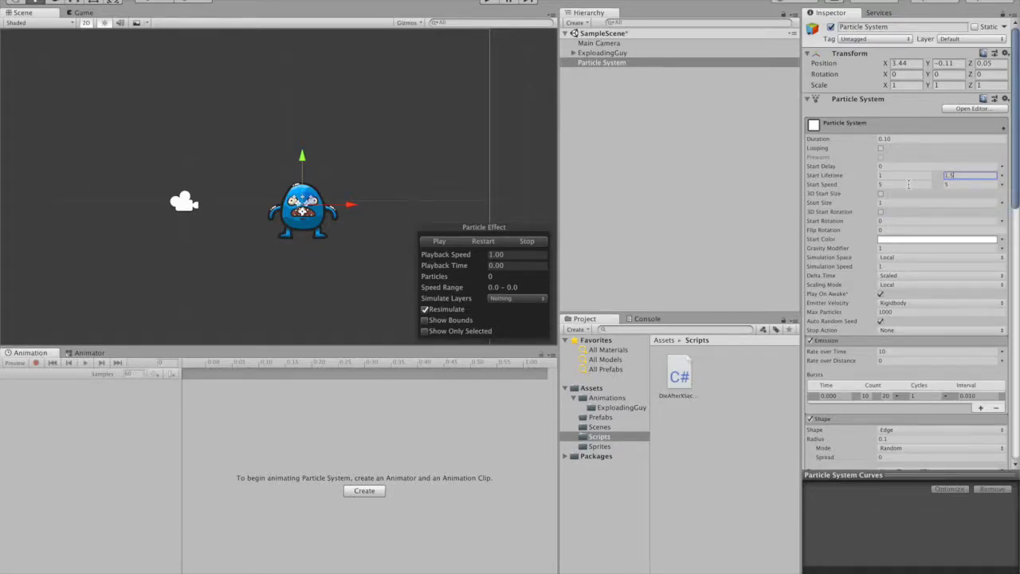
click(961, 185)
- Set Start Size to Random Between Two Constants, 0.1 and 0.5, and preview the particle burst
click(1002, 203)
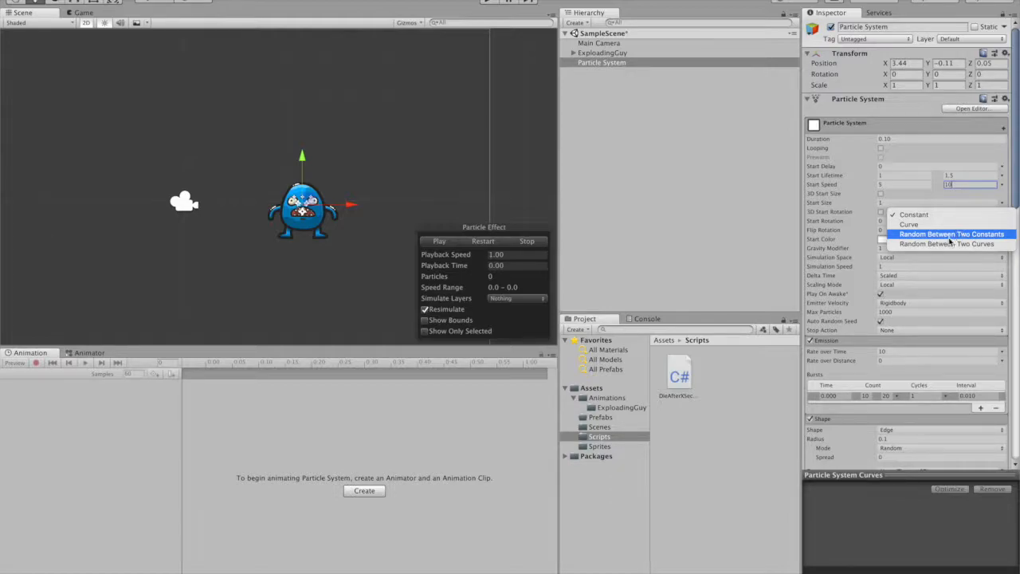
click(956, 236)
click(907, 202)
text(.1)
key(Tab)
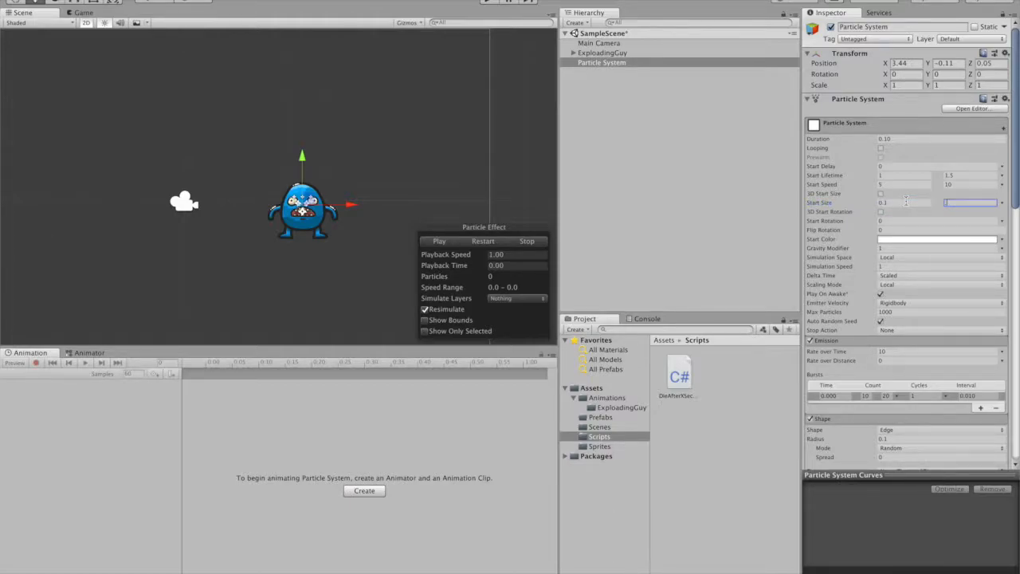
text(.5)
click(441, 242)
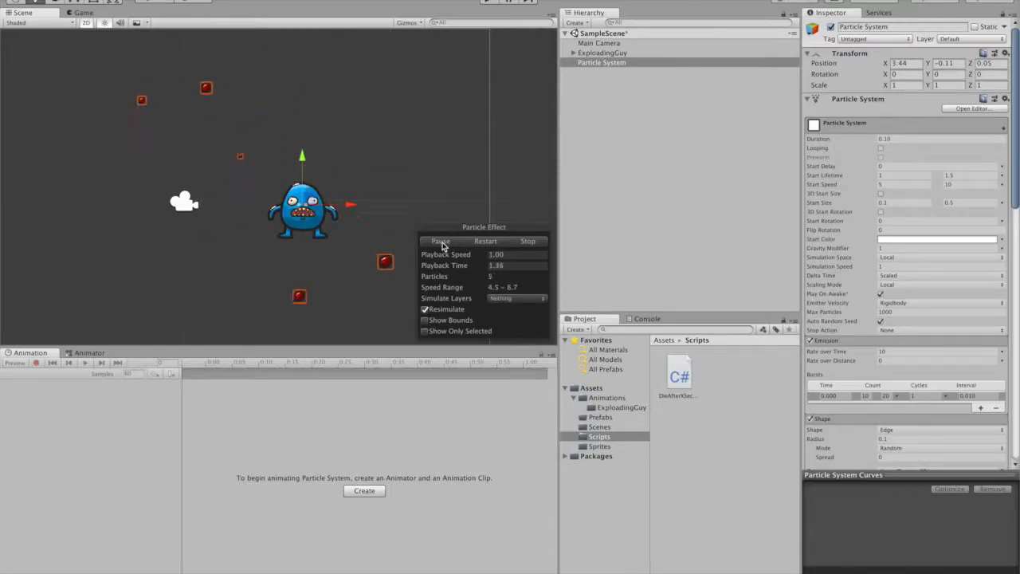
click(443, 244)
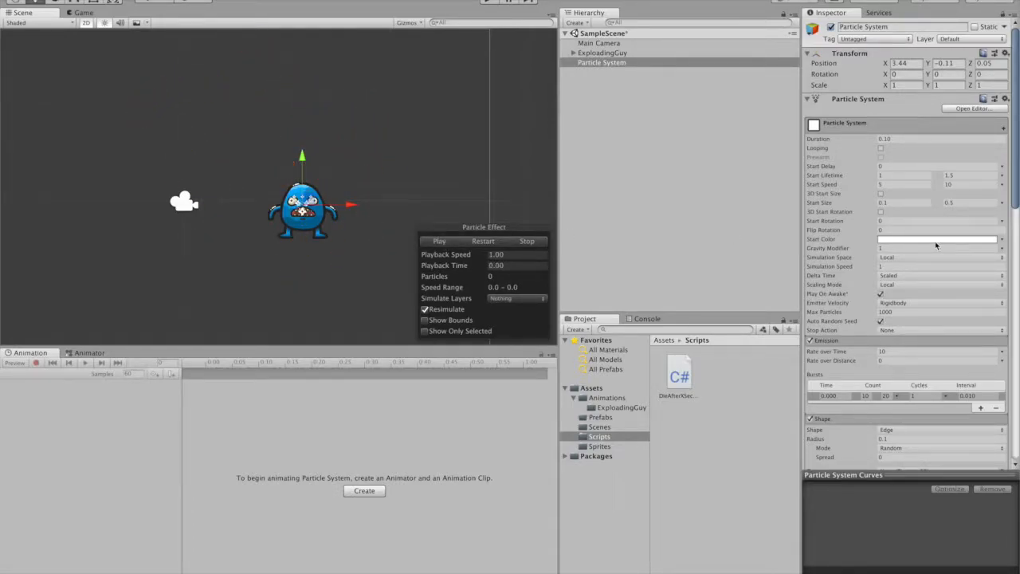
- Set Start Color to Random Between Two Colors, white and grey 9F9F9F, and preview the particles
click(1002, 239)
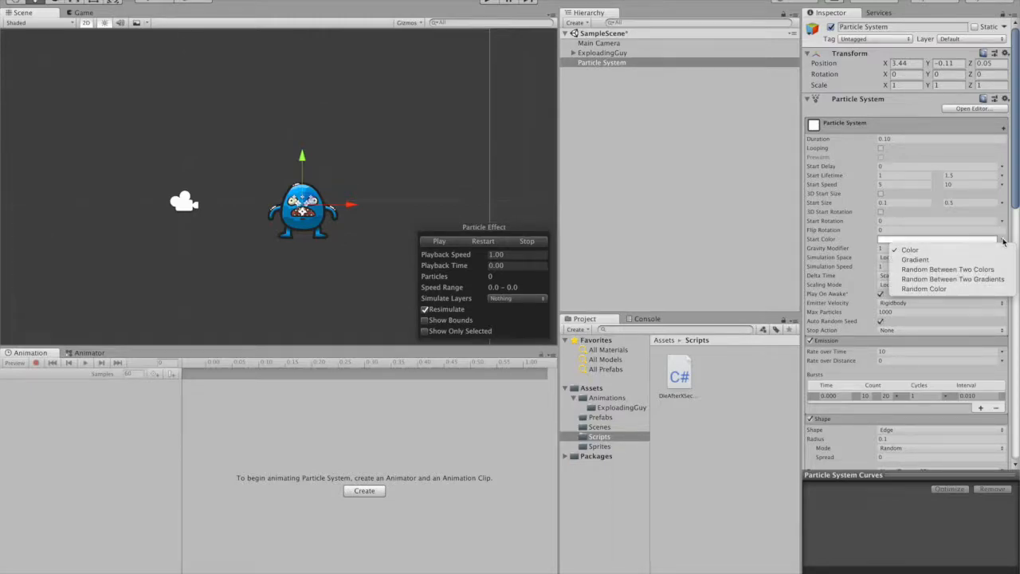
click(947, 270)
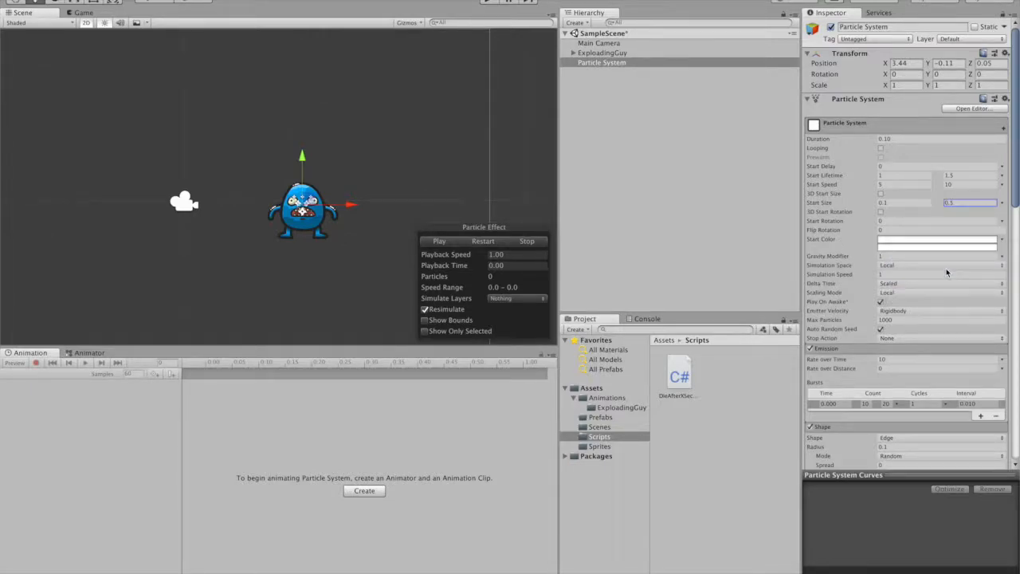
click(909, 248)
drag(637, 121, 612, 121)
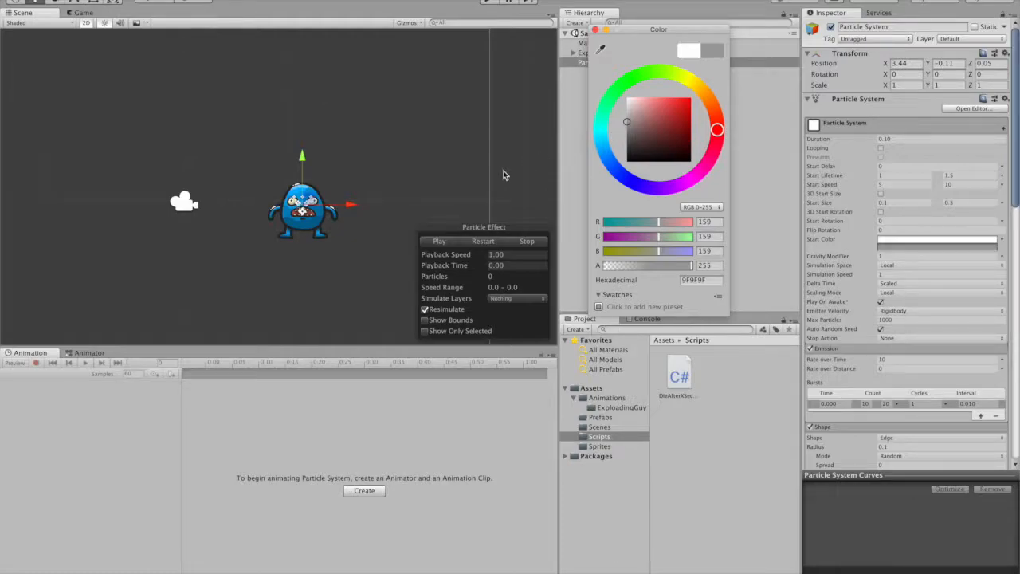
click(433, 242)
click(435, 243)
click(440, 244)
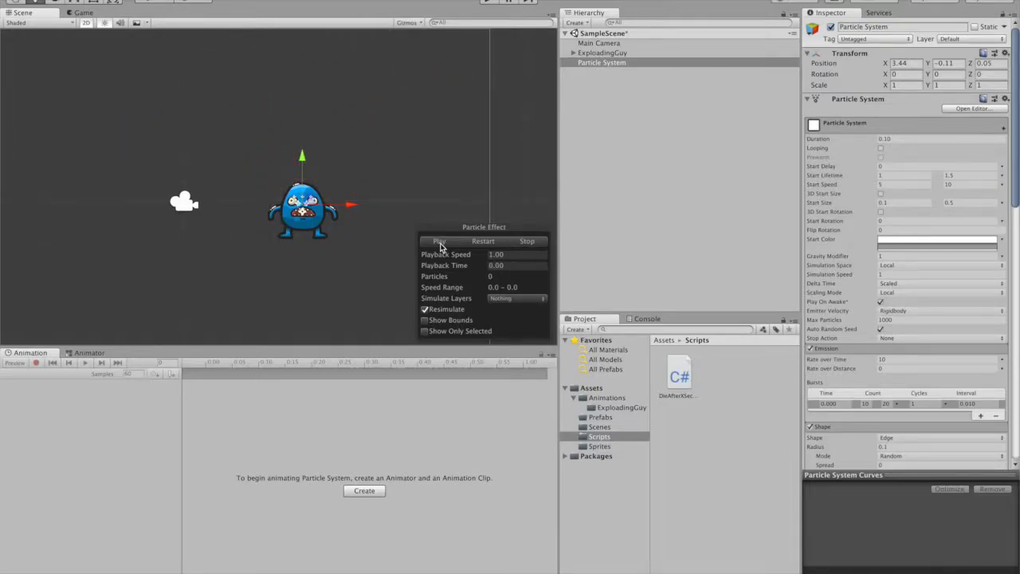
- Set the particle system's Stop Action to Destroy
click(897, 338)
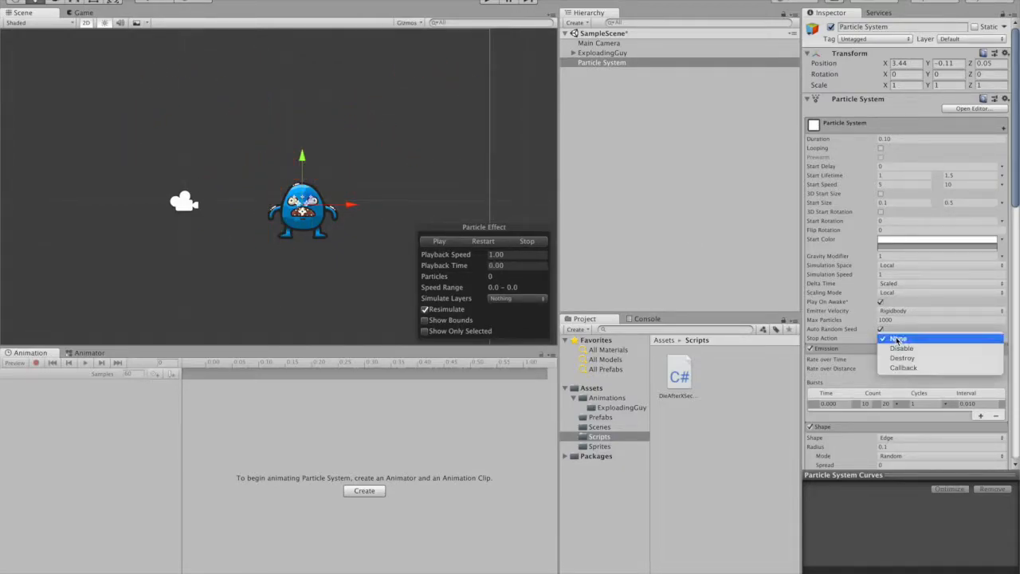
click(916, 359)
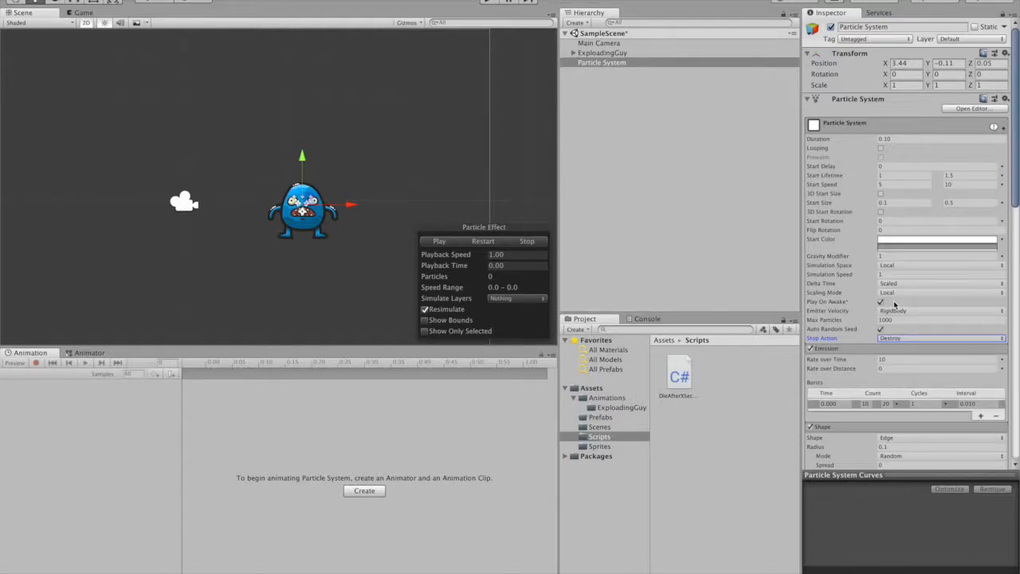
- Enable Size over Lifetime with a curve that starts at 1.0 and falls toward zero at the end, and preview the burst
scroll(895, 303, down, 10)
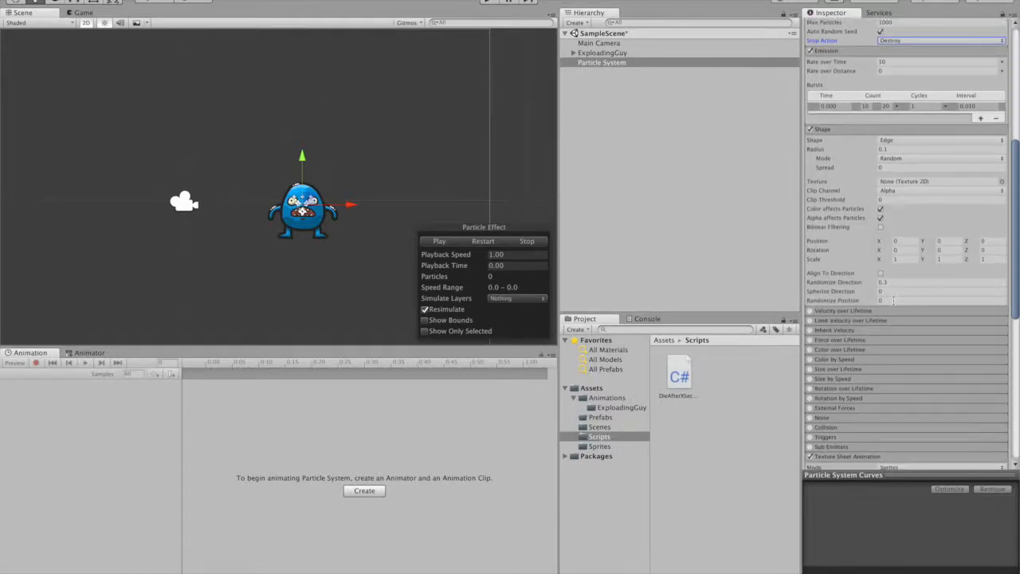
scroll(893, 301, down, 1)
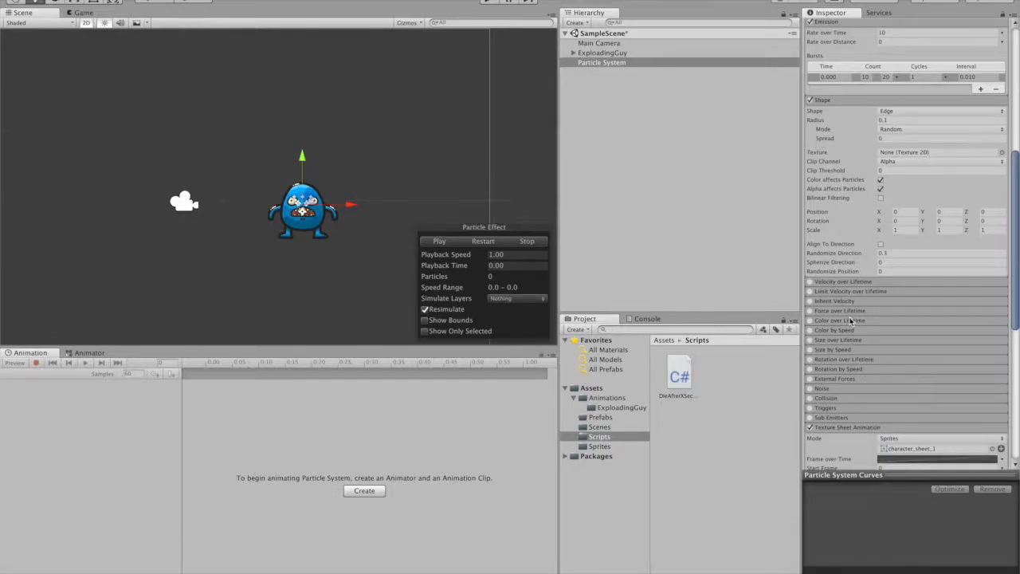
click(811, 340)
click(828, 342)
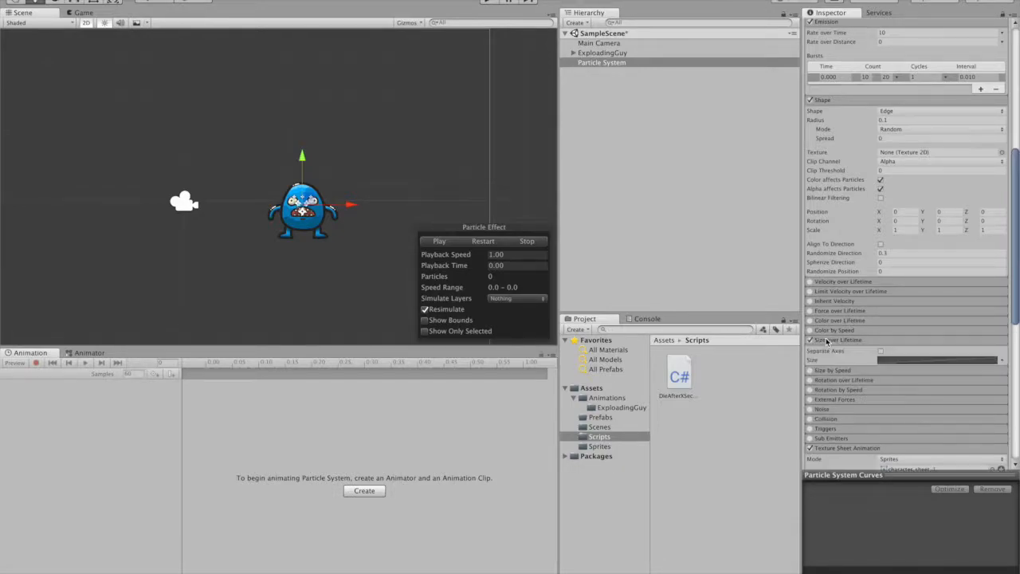
click(901, 362)
drag(823, 554, 819, 498)
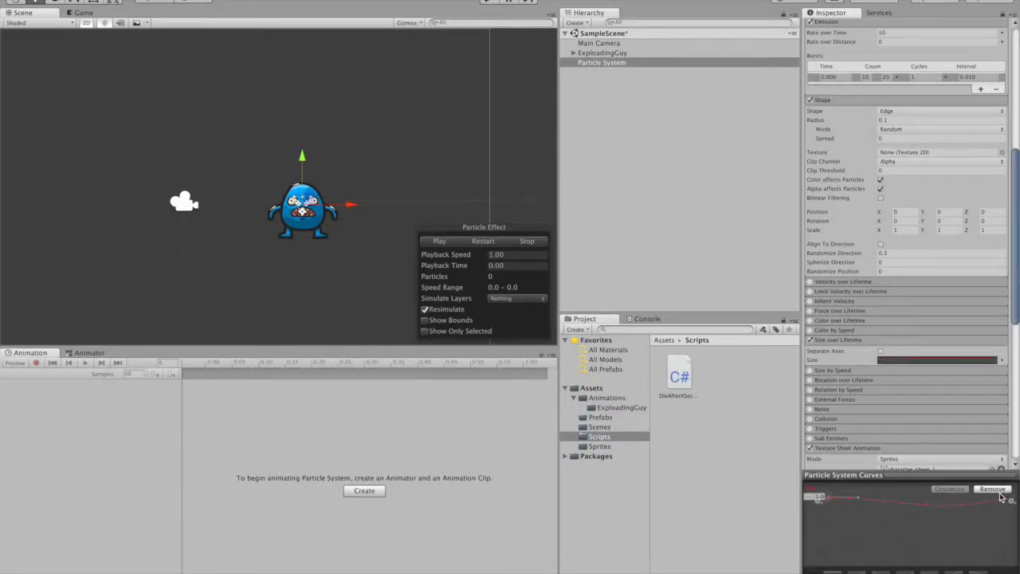
drag(1003, 499, 992, 541)
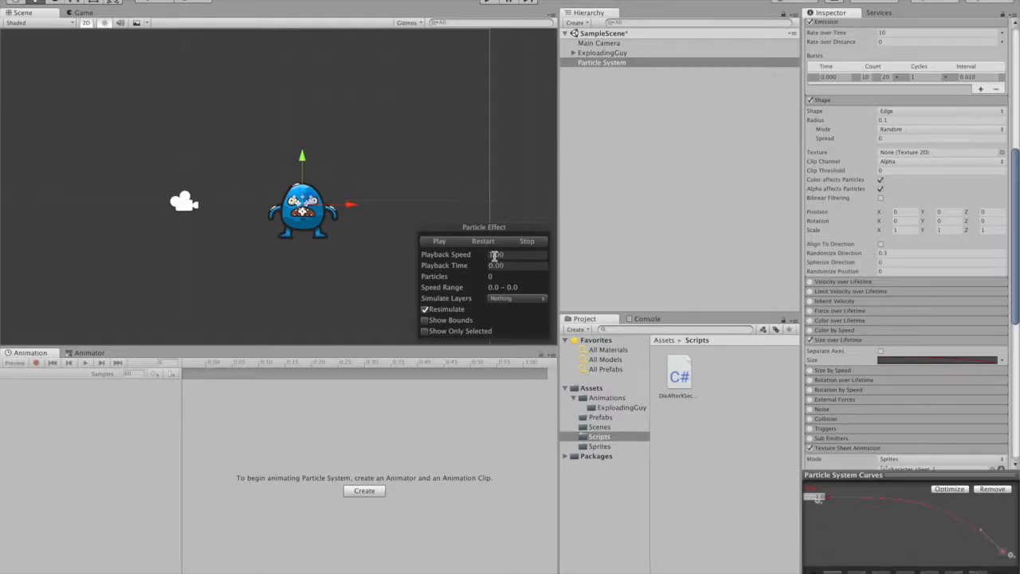
click(440, 241)
- Rename the particle system to BloodSpray and save it as a prefab in the Prefabs folder
scroll(869, 137, up, 10)
click(902, 27)
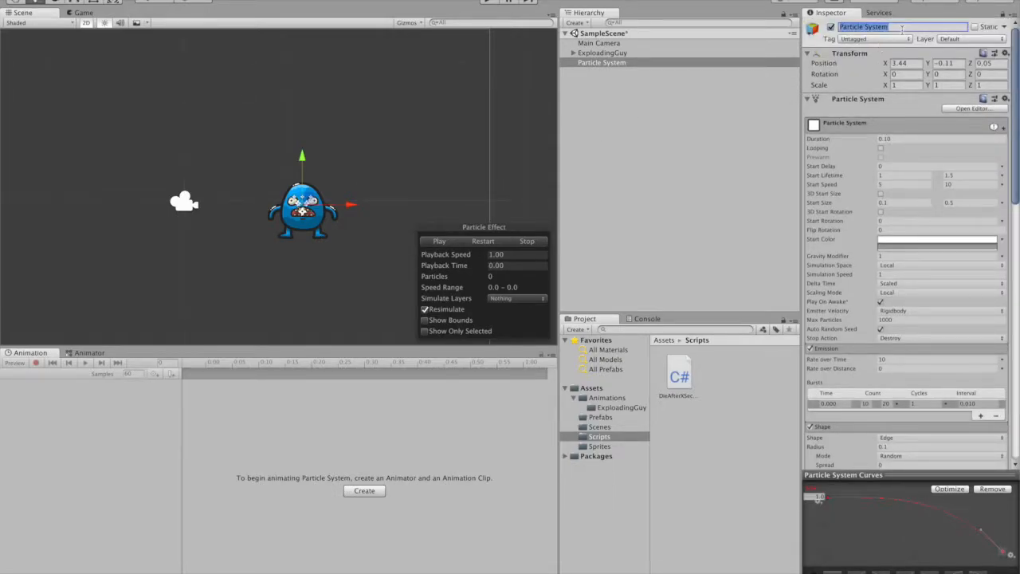
text(BloodS)
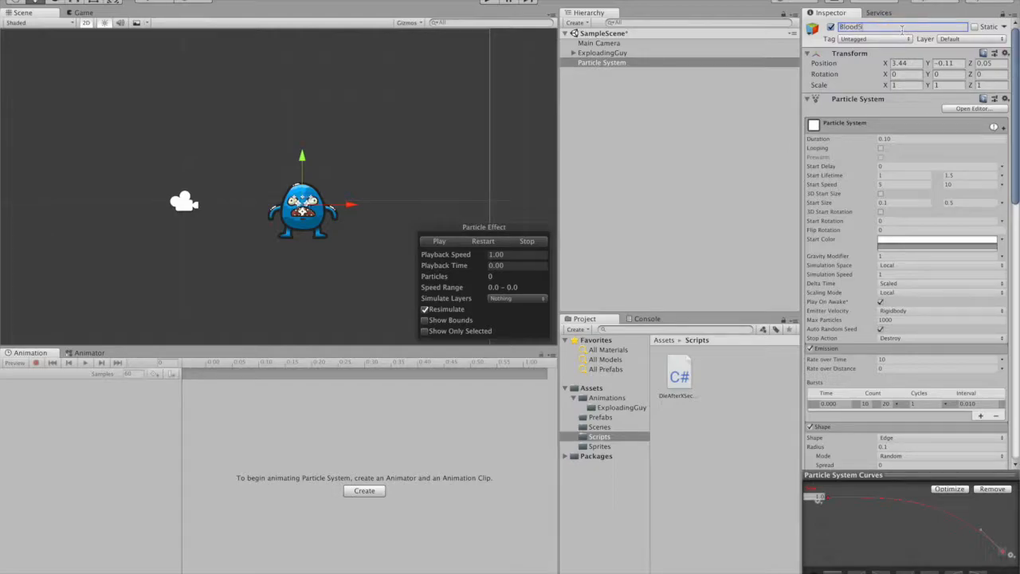
text(pray)
key(Return)
drag(586, 68, 587, 419)
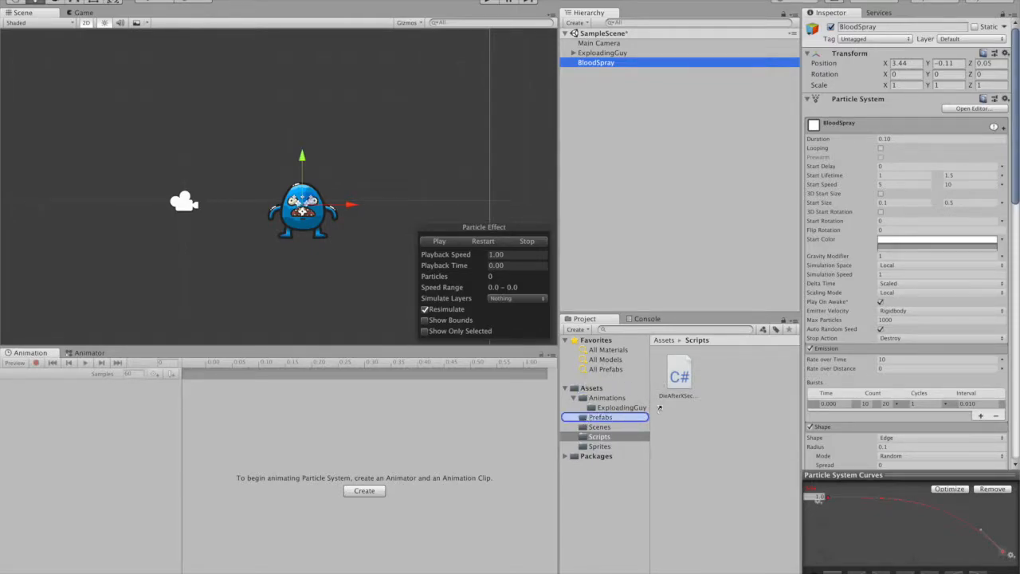
- Open the DieAfterXSeconds script for editing and declare a public GameObject bloodSpray field below deathTime
click(606, 437)
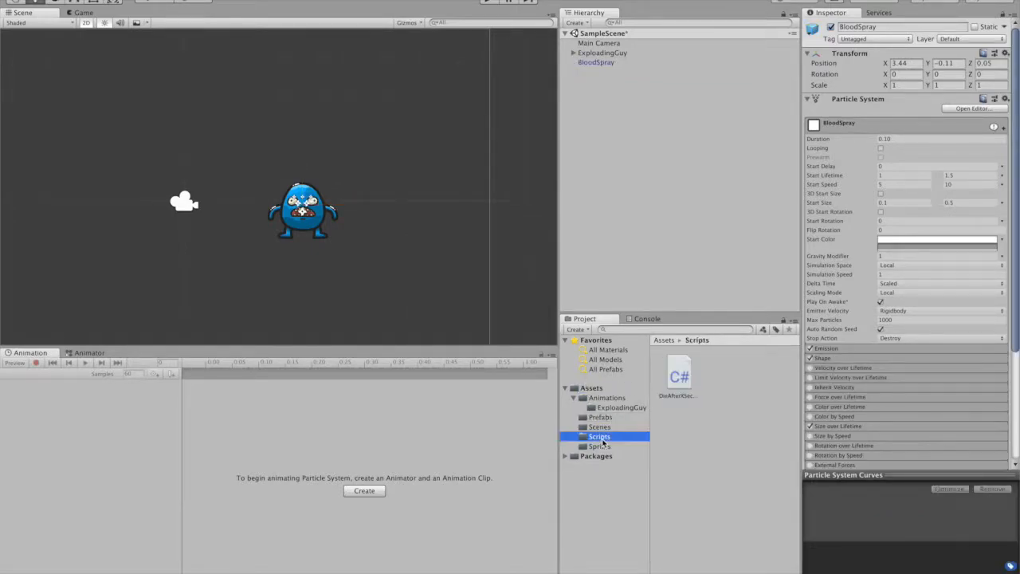
click(680, 381)
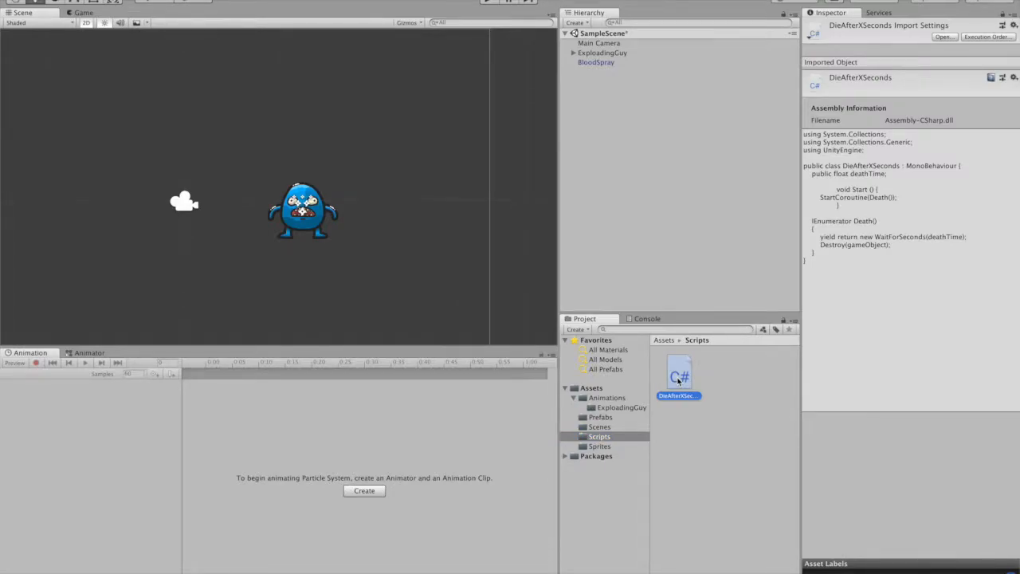
double_click(682, 377)
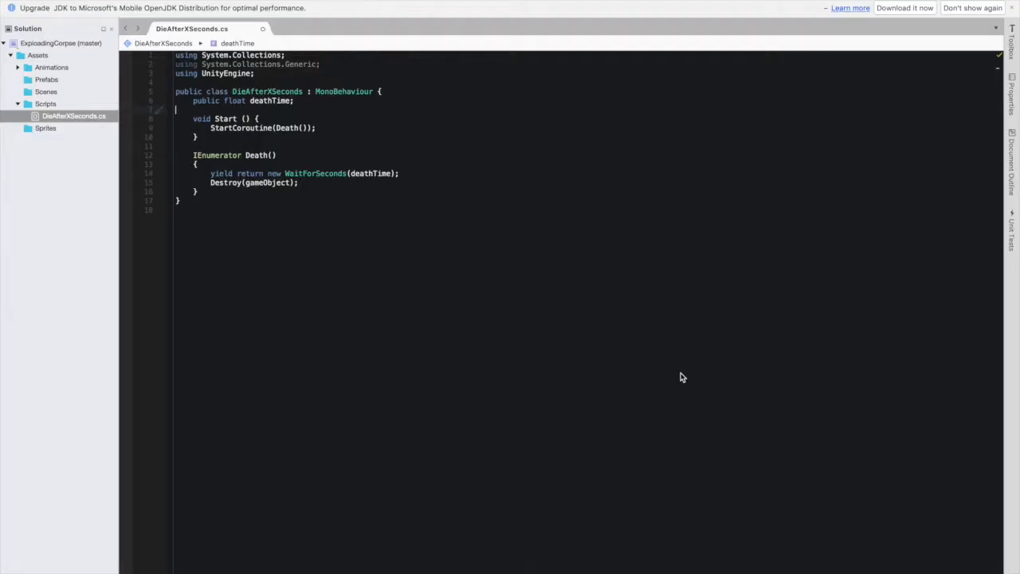
key(Return)
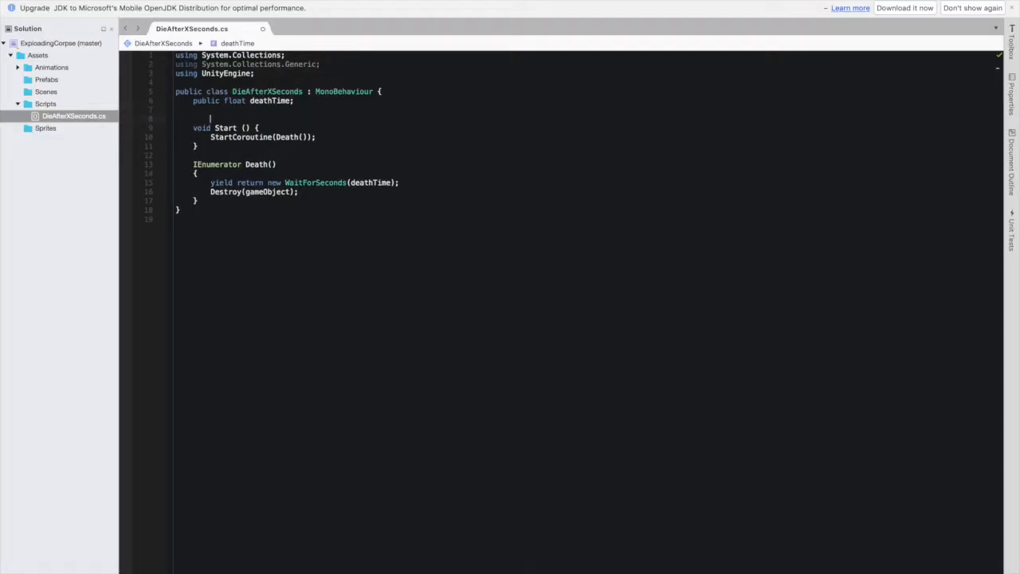
text(public Game)
key(Return)
text(b)
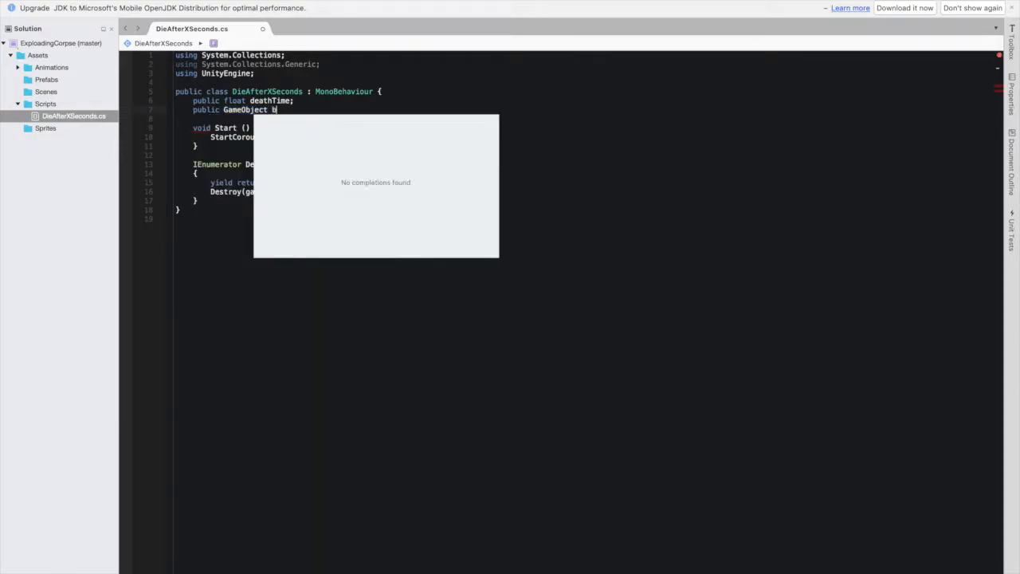
text(loodSpray;)
- In the Death coroutine, add Instantiate(bloodSpray, transform.position, Quaternion.identity); before the Destroy call, and save the script
key(Down)
key(Down)
key(Down)
key(Down)
key(Down)
key(Down)
key(Down)
key(Down)
key(End)
key(Return)
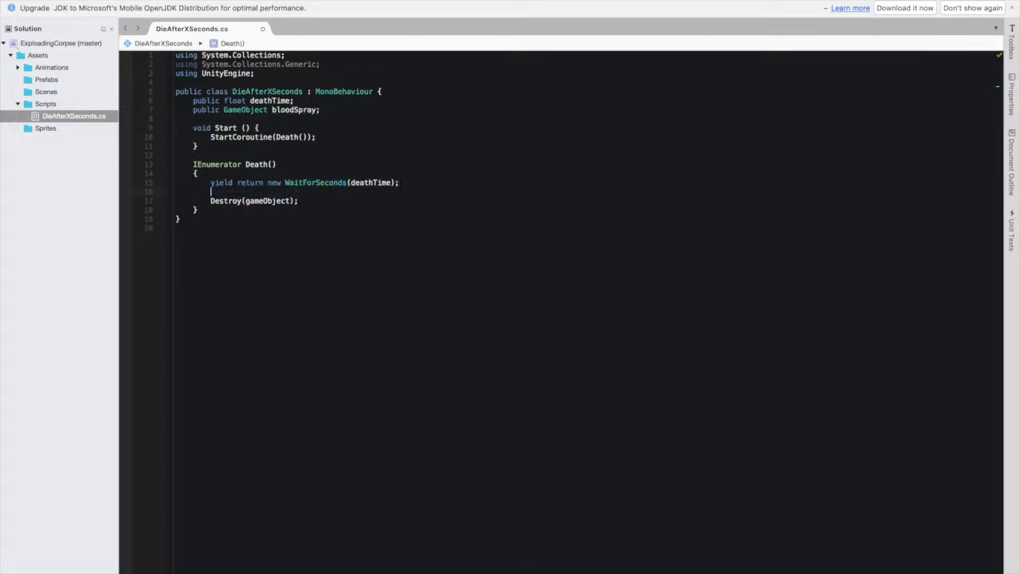
text(Instantiate(blo)
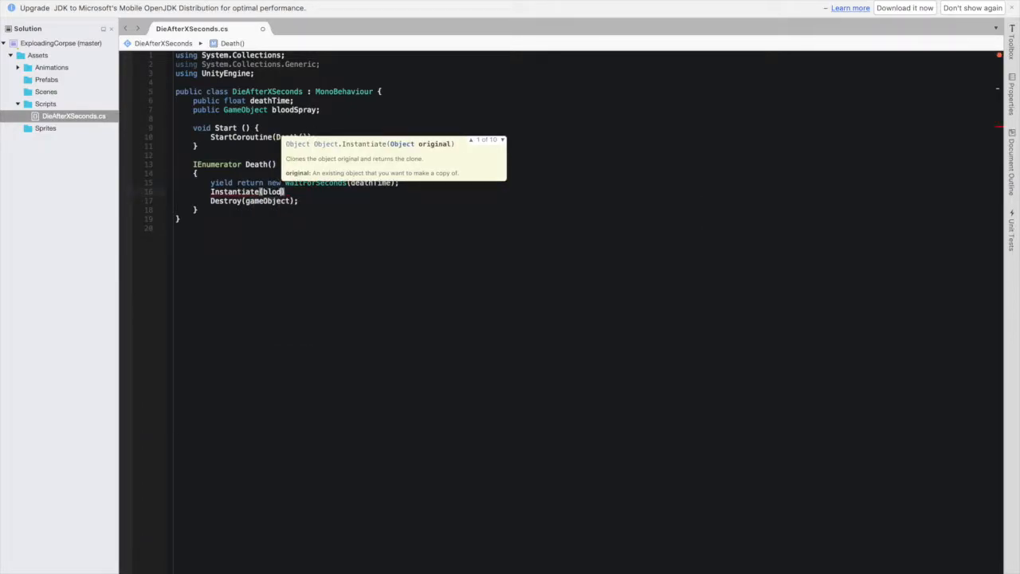
key(Return)
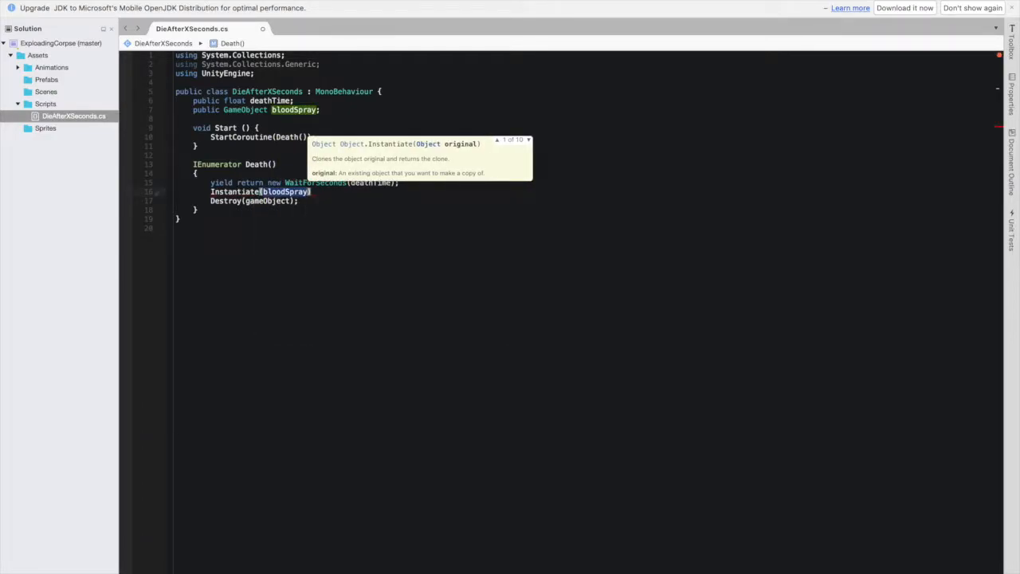
text(, transform.position)
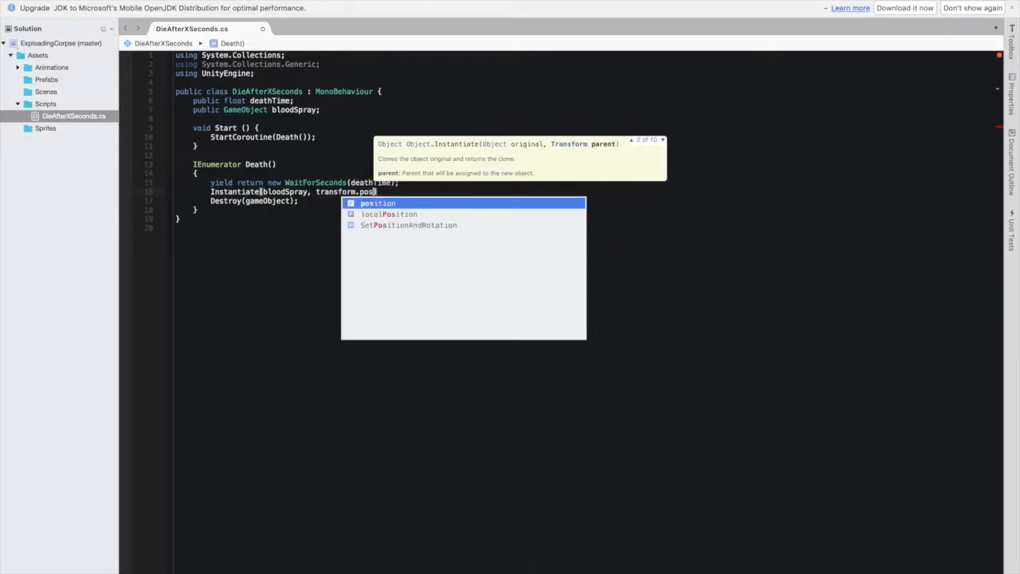
key(Return)
text(, Quat)
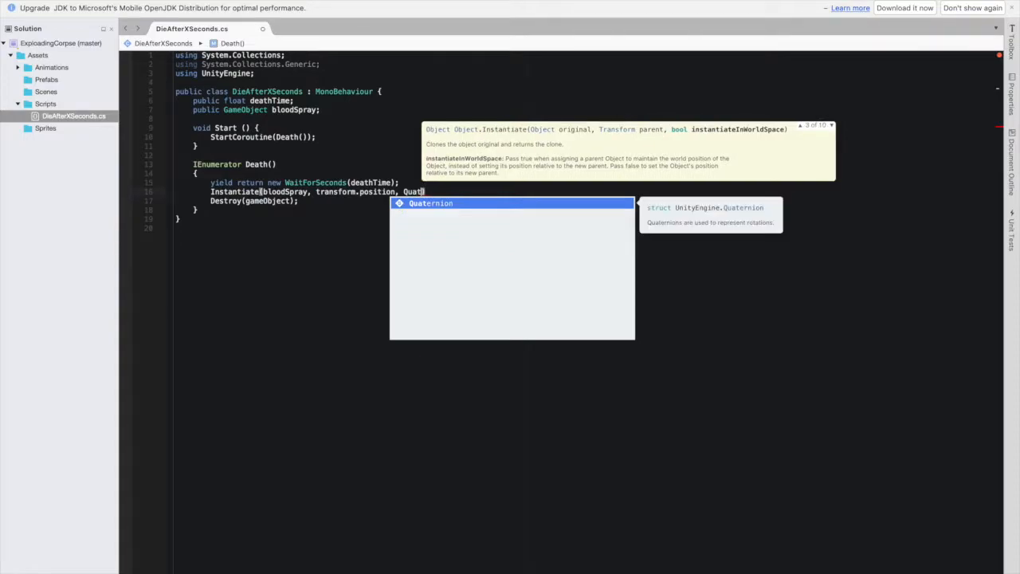
key(Return)
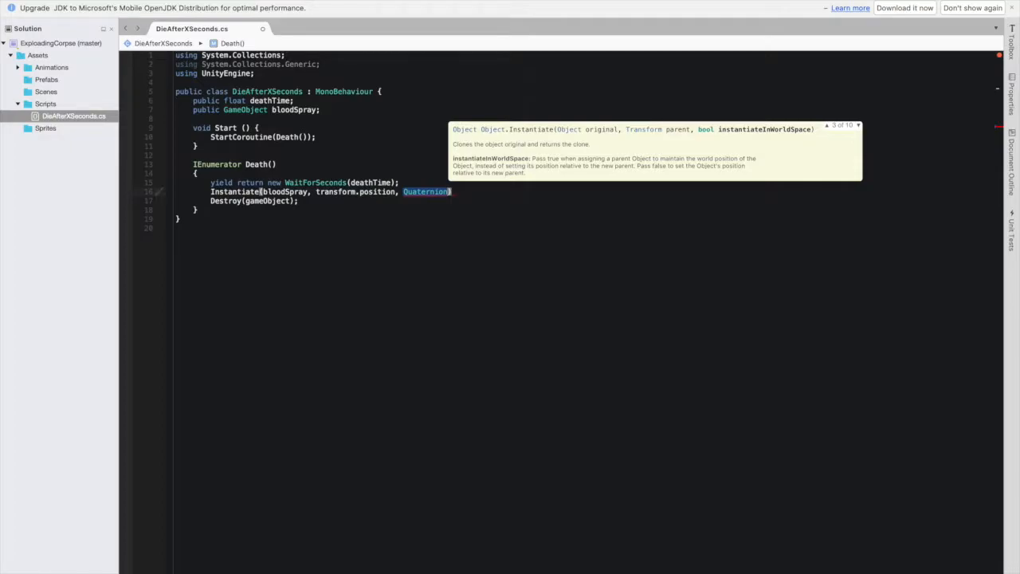
text(.id)
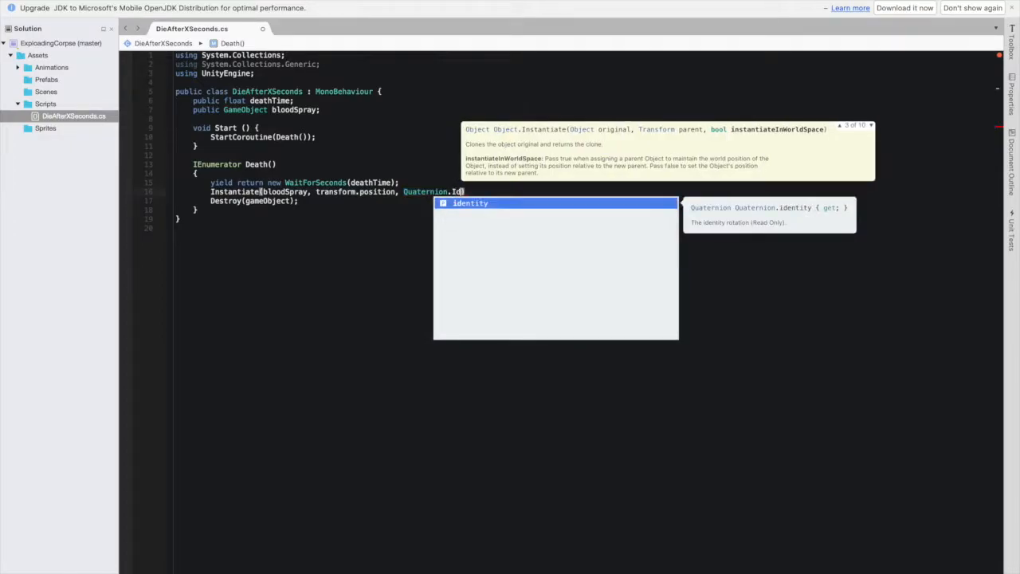
key(Return)
text();)
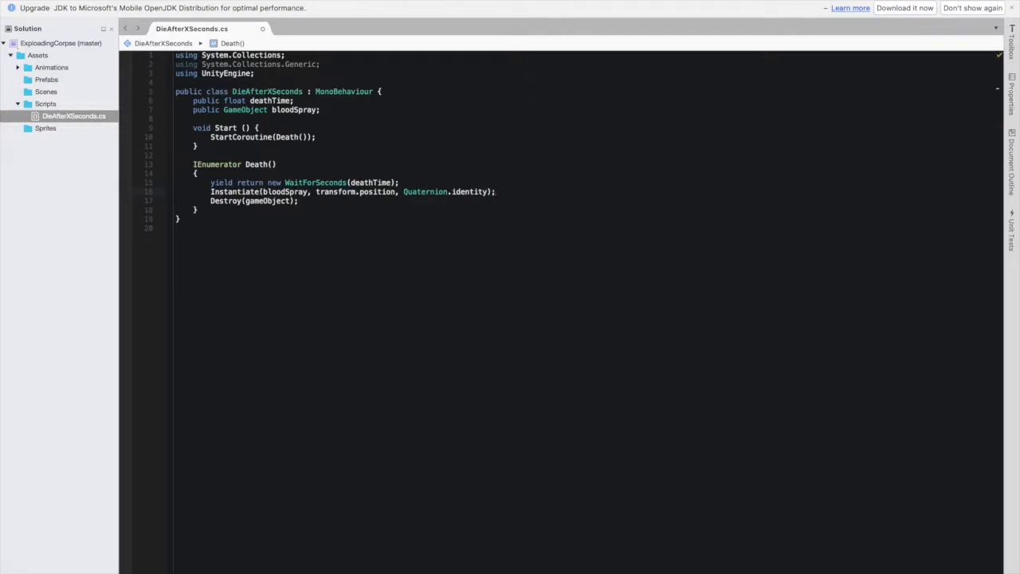
key(super+s)
- Switch back to Unity, attach the DieAfterXSeconds script to ExploadingGuy and set its Death Time to 3
key(super+Tab)
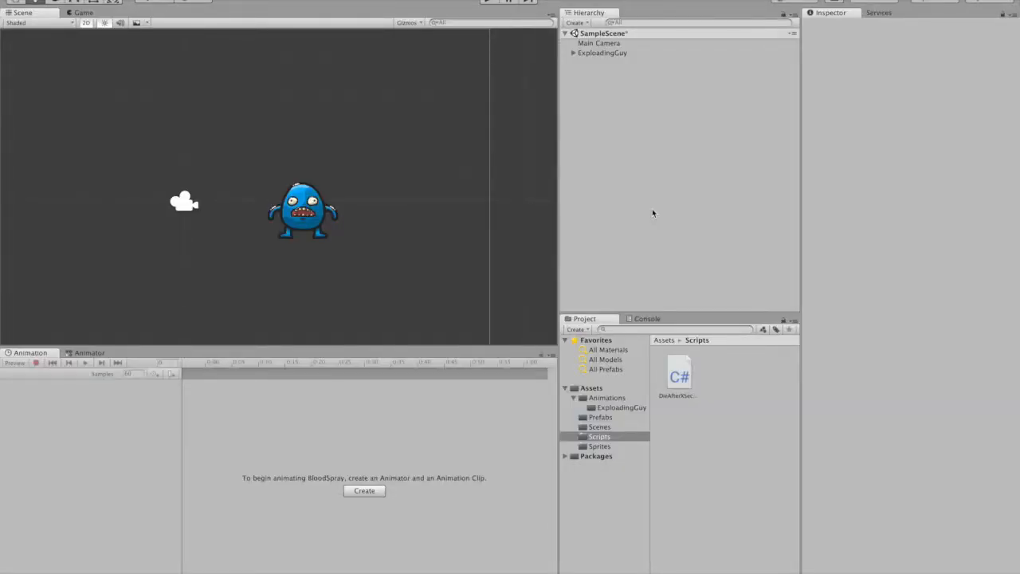
drag(680, 381, 603, 56)
click(604, 54)
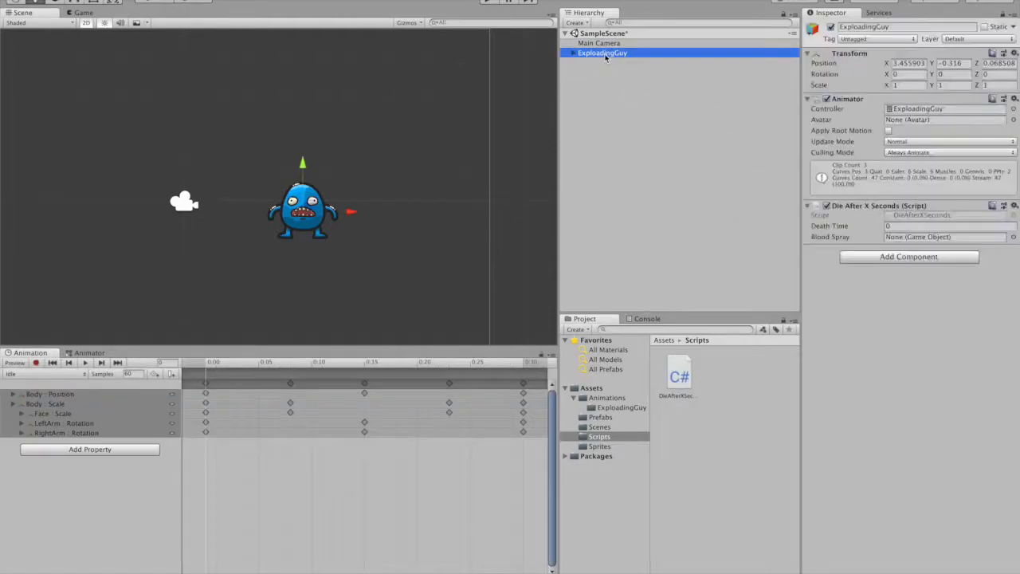
click(902, 227)
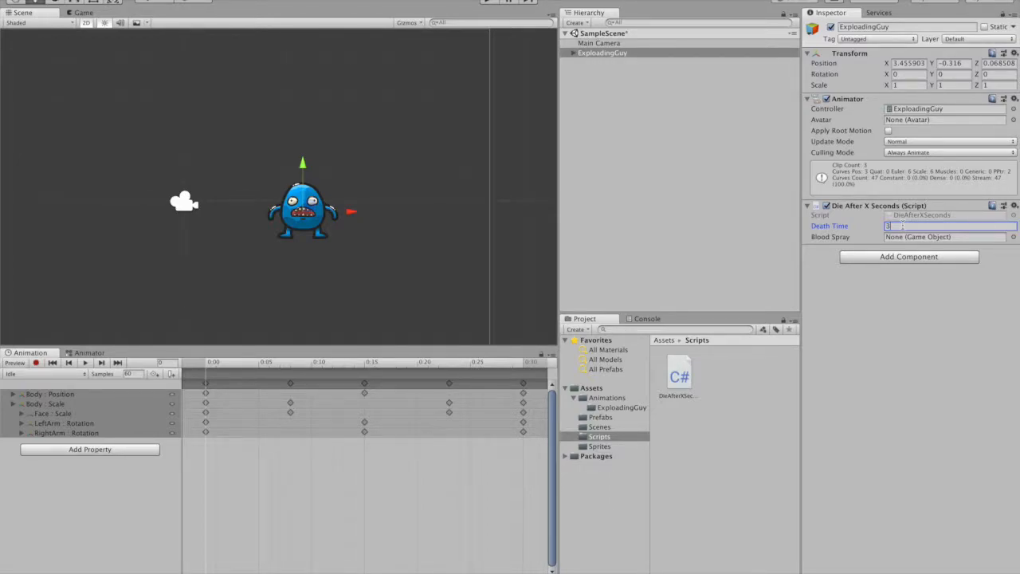
text(3)
- Assign the BloodSpray prefab from the Prefabs folder to the script's Blood Spray field on ExploadingGuy
click(602, 418)
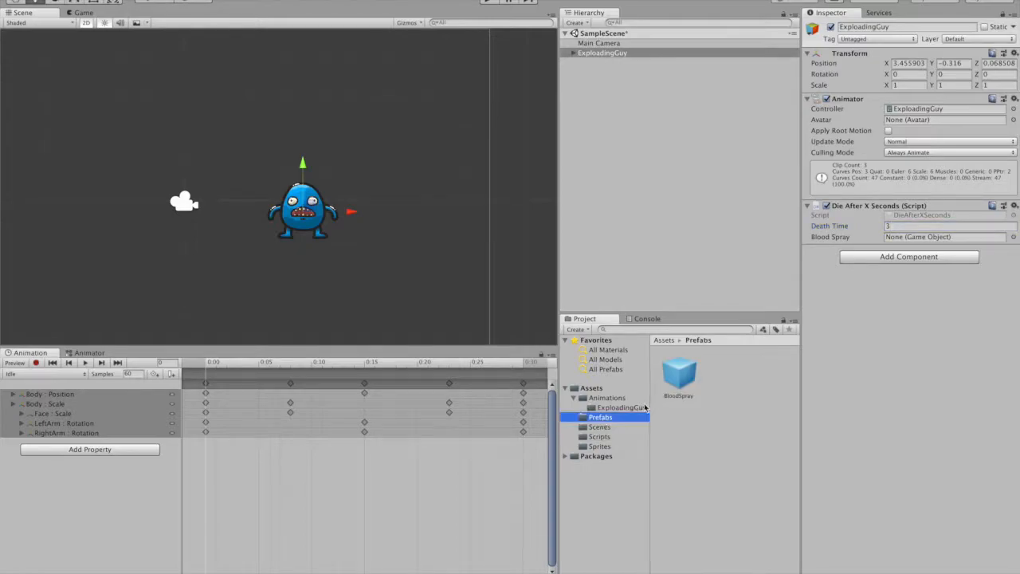
click(682, 379)
mouse_move(682, 380)
mouse_down()
mouse_move(969, 252)
mouse_move(957, 237)
mouse_move(913, 245)
mouse_up()
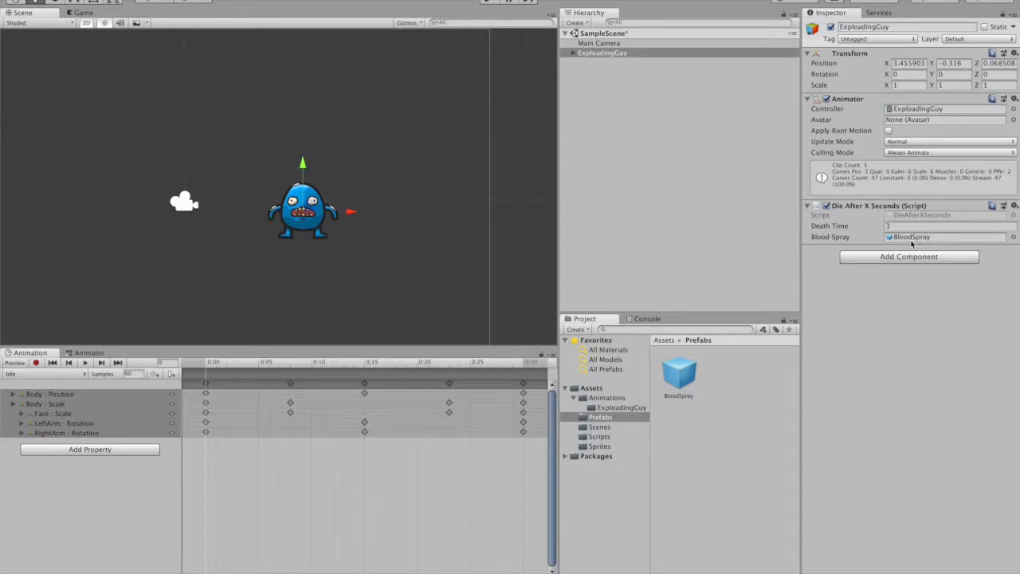